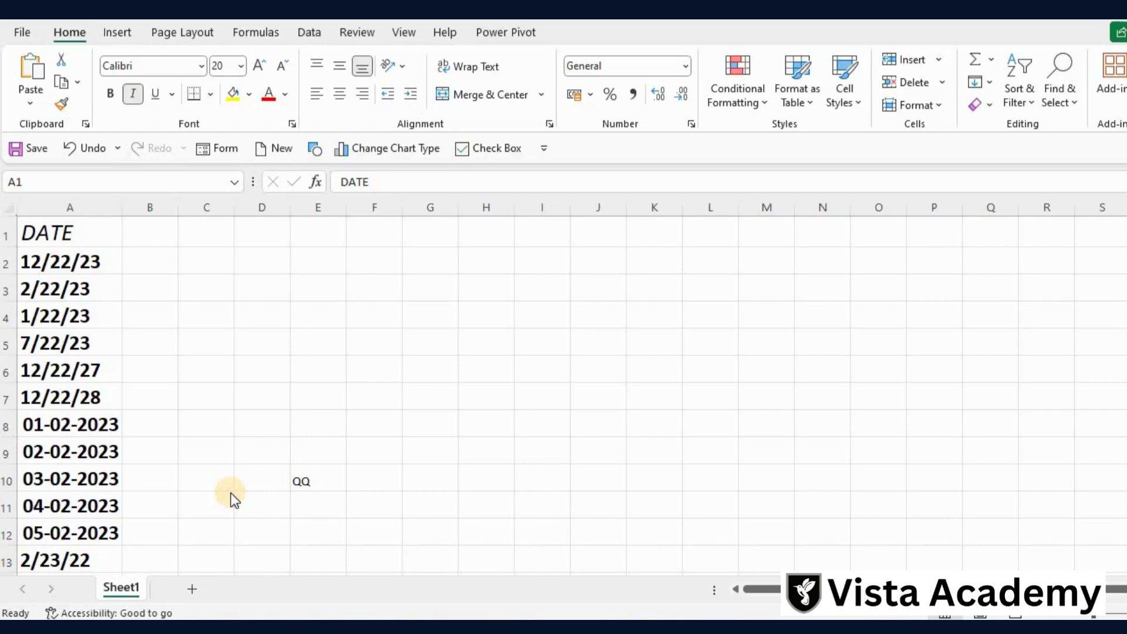
# Apply the Long Date number format to the whole DATE column A.
pyautogui.click(102, 269)
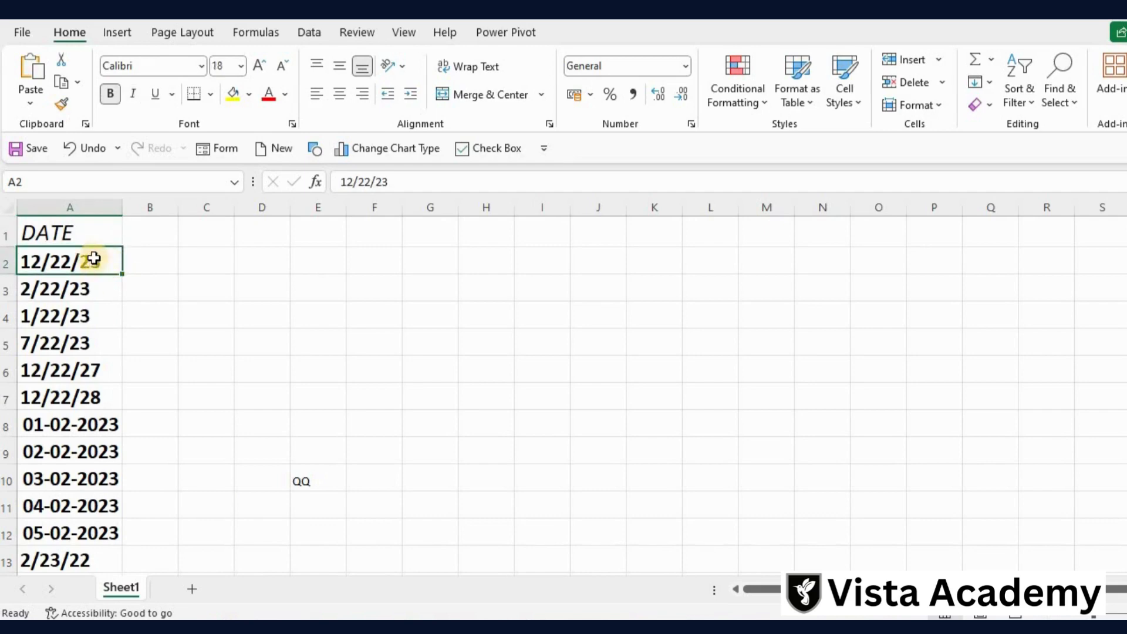
pyautogui.click(91, 207)
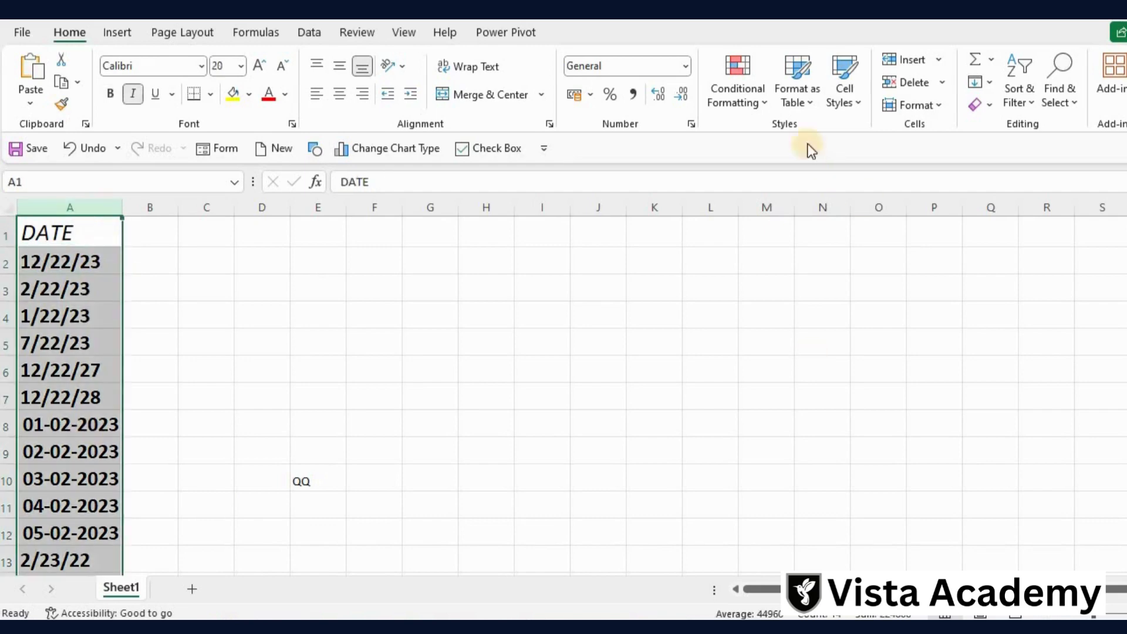
pyautogui.click(686, 67)
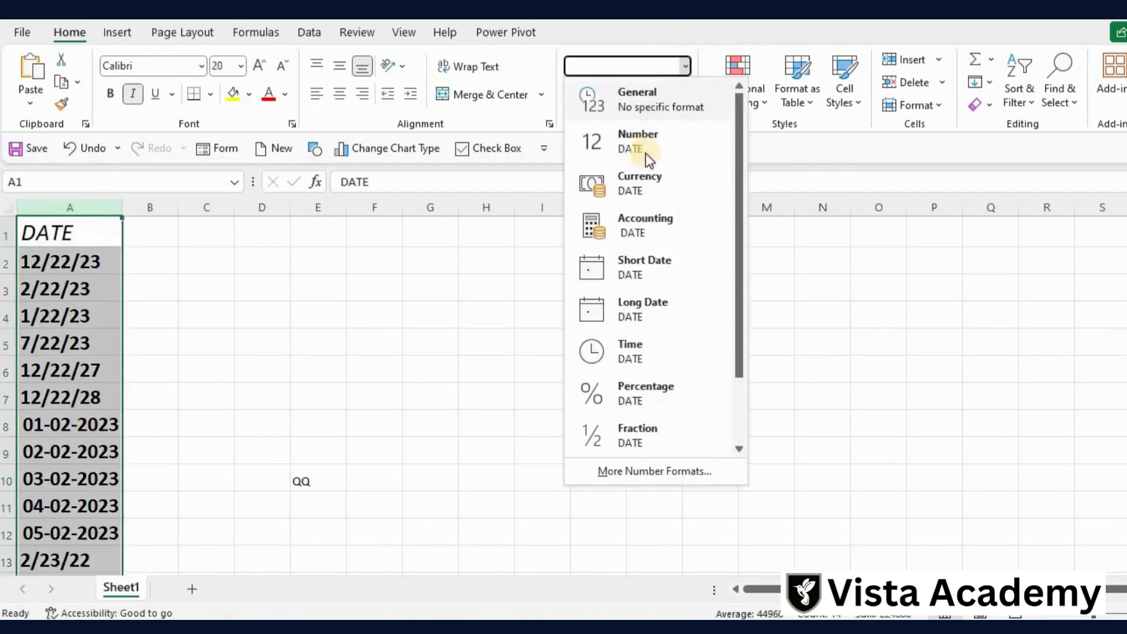
pyautogui.click(641, 312)
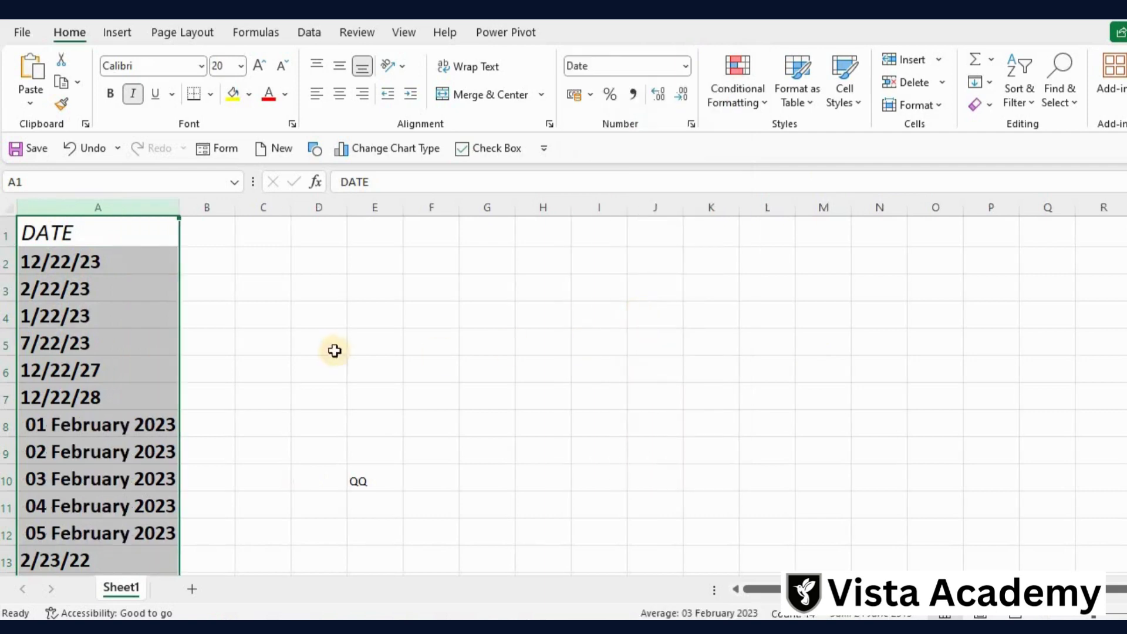
# Compare the slash-separated dates with the February 2023 dates in column A and undo the Long Date format.
pyautogui.click(104, 336)
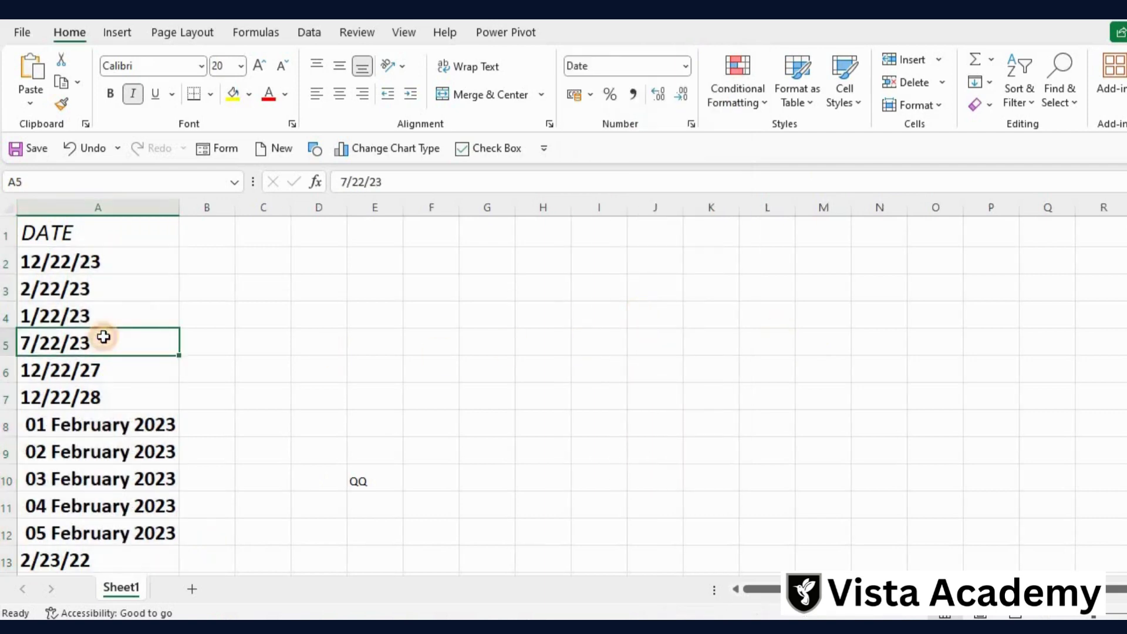
pyautogui.click(101, 424)
pyautogui.click(112, 448)
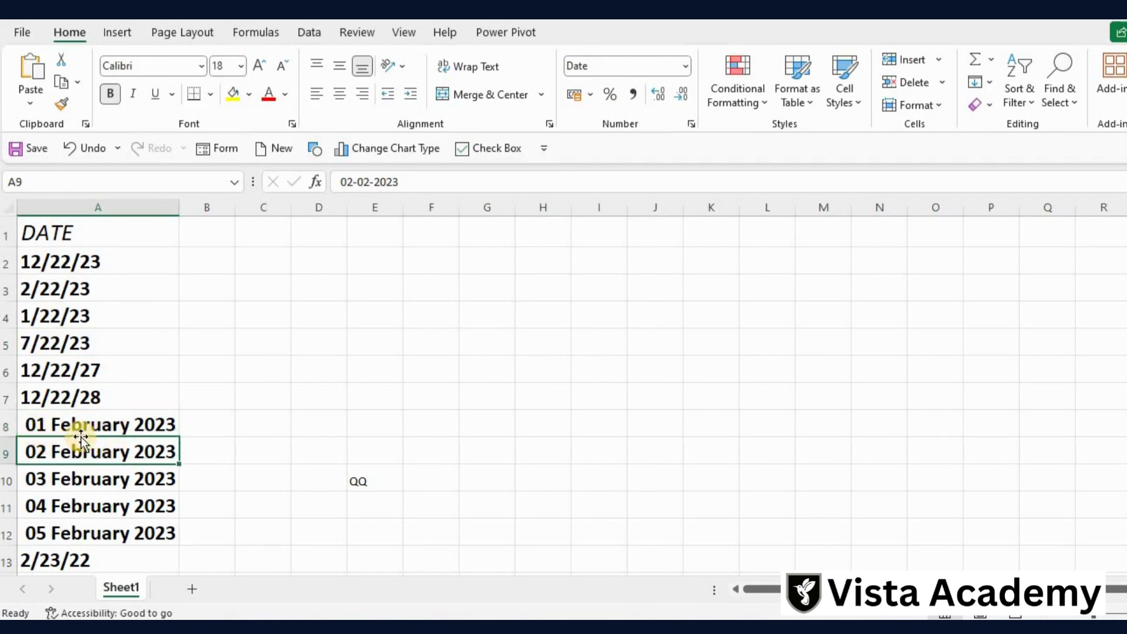
pyautogui.click(120, 267)
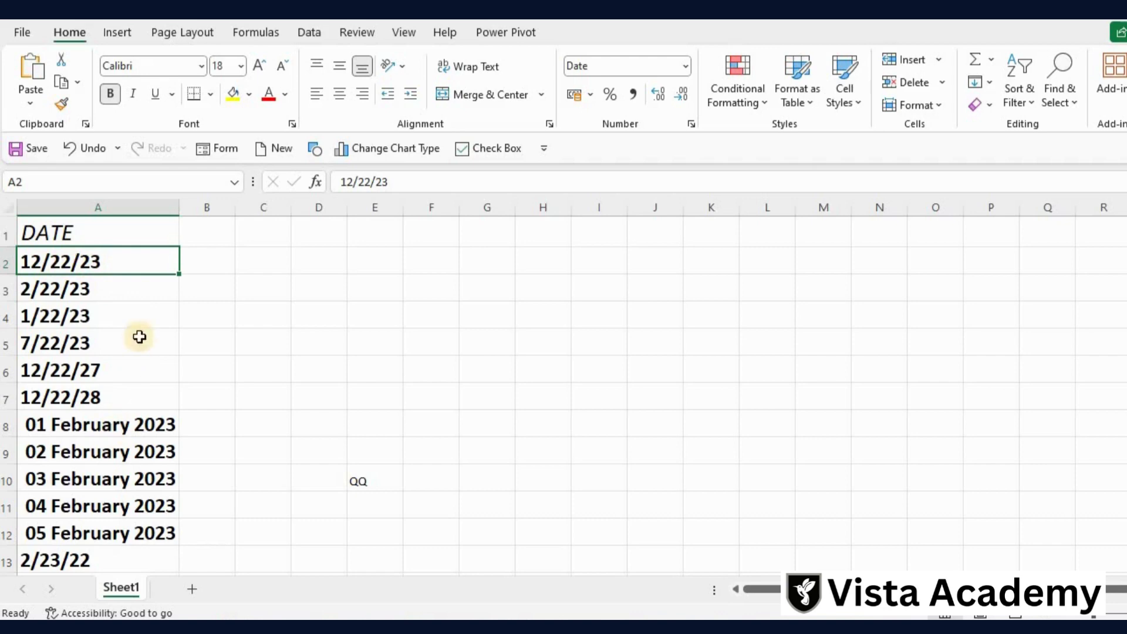
pyautogui.click(139, 428)
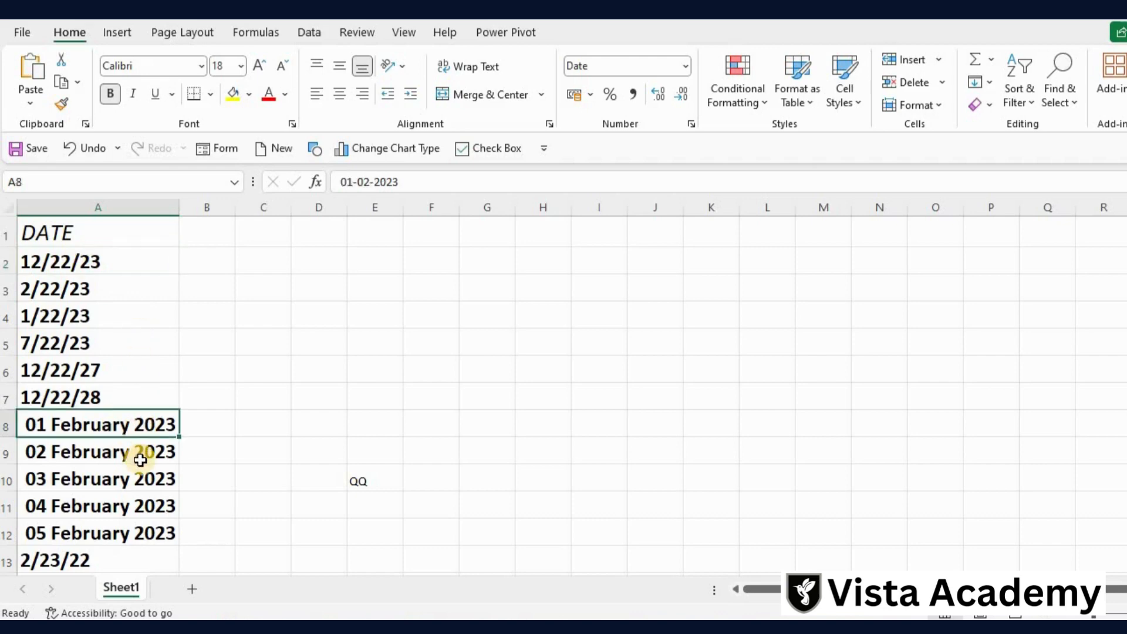
pyautogui.hotkey('ctrl', 'z')
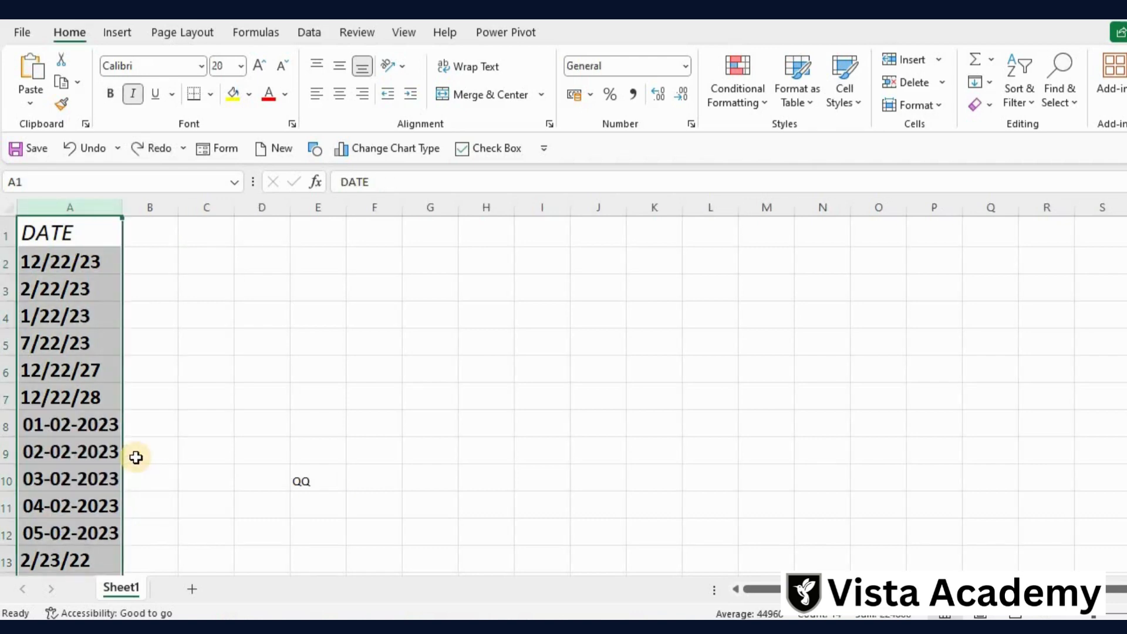
# Reapply the Long Date format to column A and check the dates down to the last filled row.
pyautogui.click(688, 67)
pyautogui.click(658, 291)
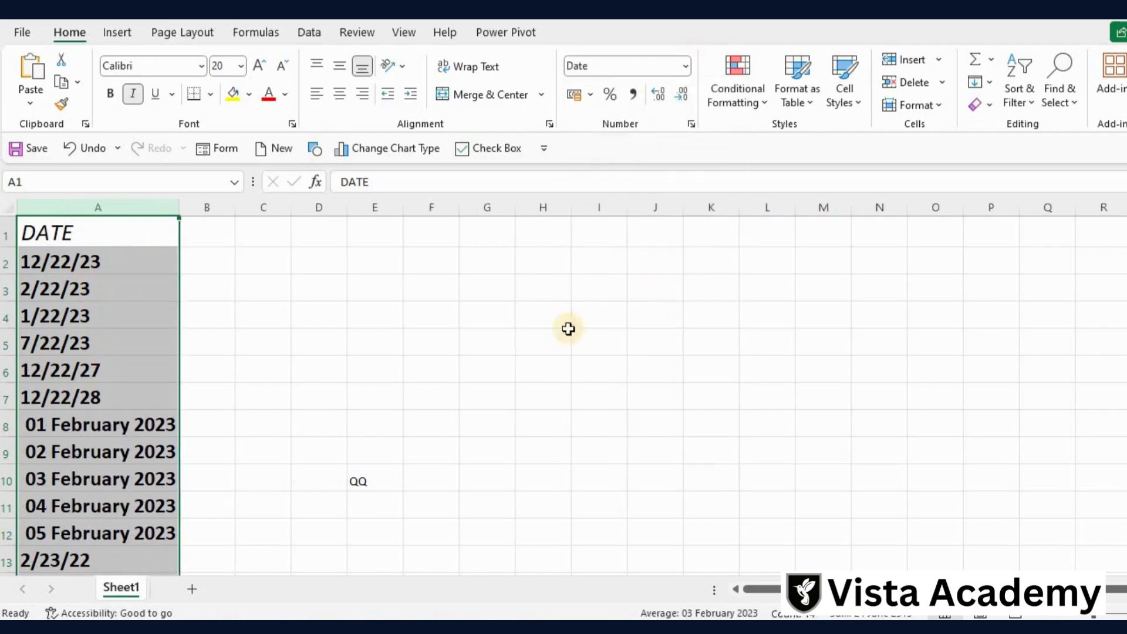
pyautogui.scroll(-1, 119, 446)
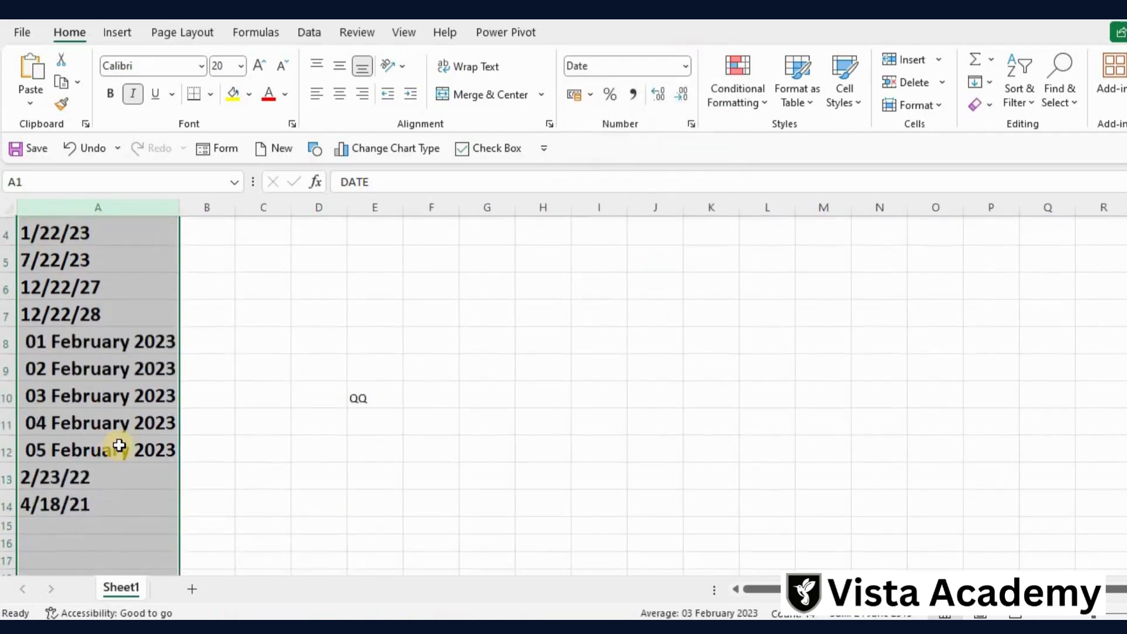
pyautogui.scroll(1, 120, 446)
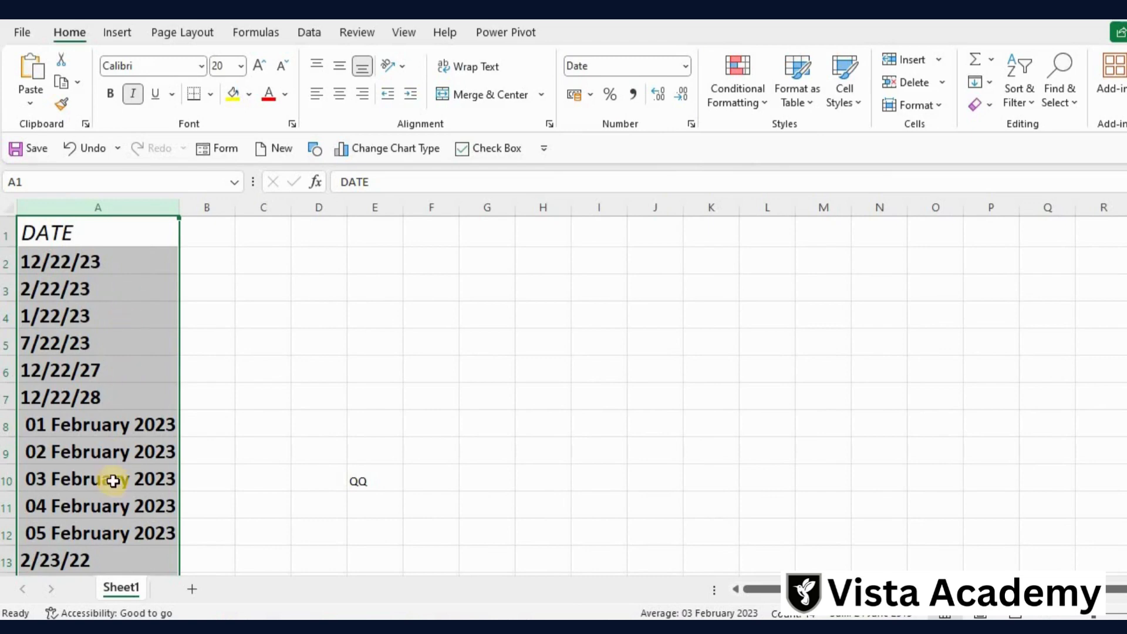
pyautogui.click(310, 34)
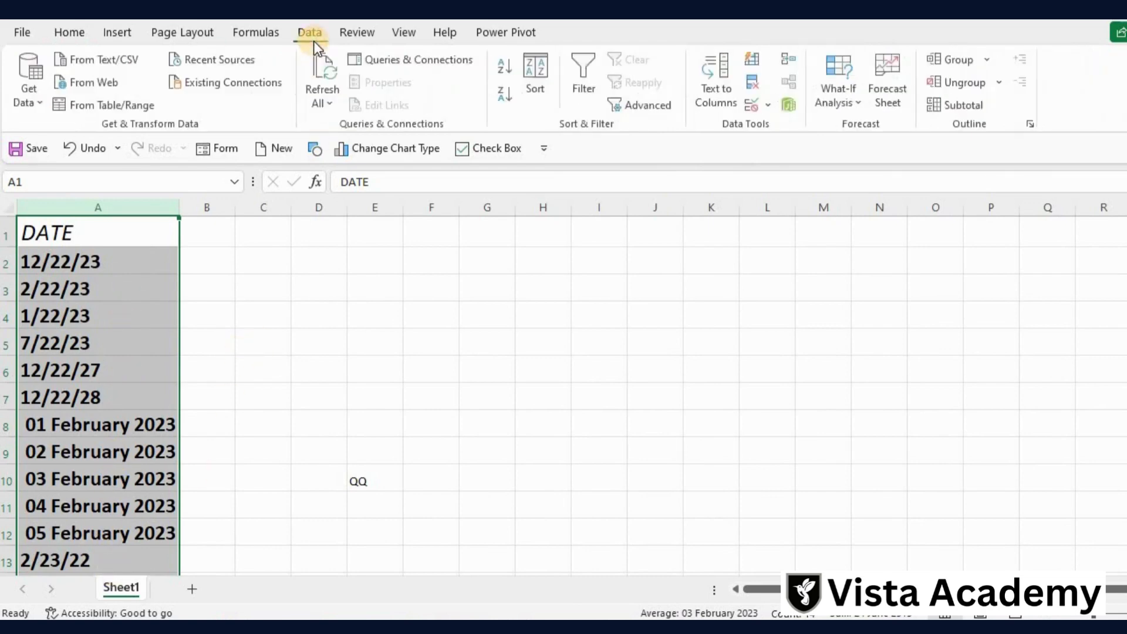
pyautogui.click(139, 105)
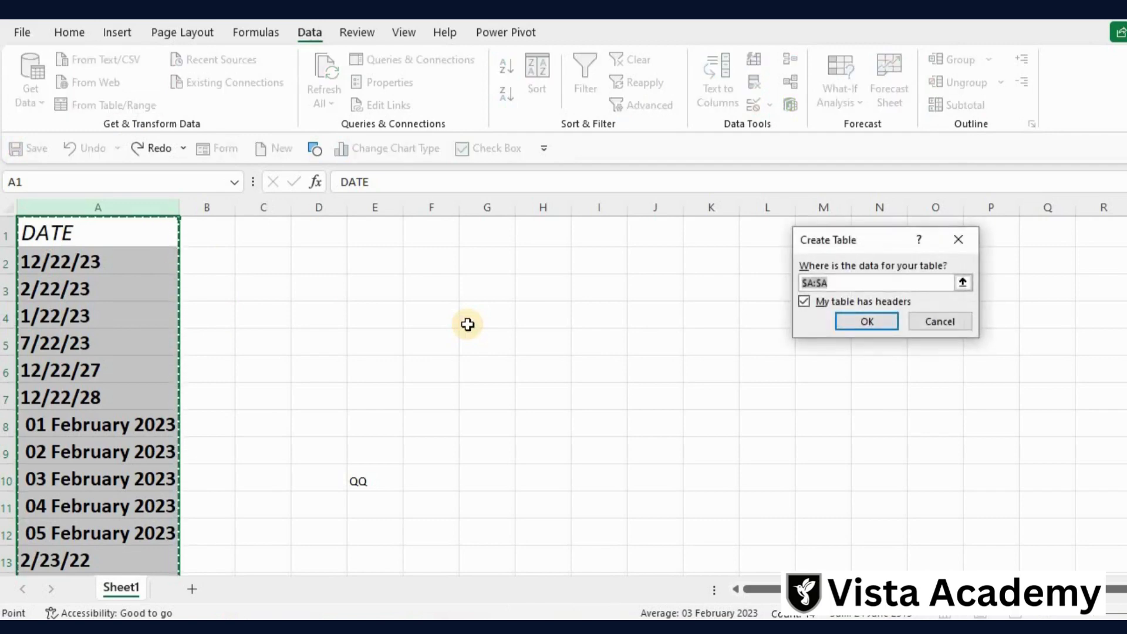
pyautogui.scroll(-3, 199, 382)
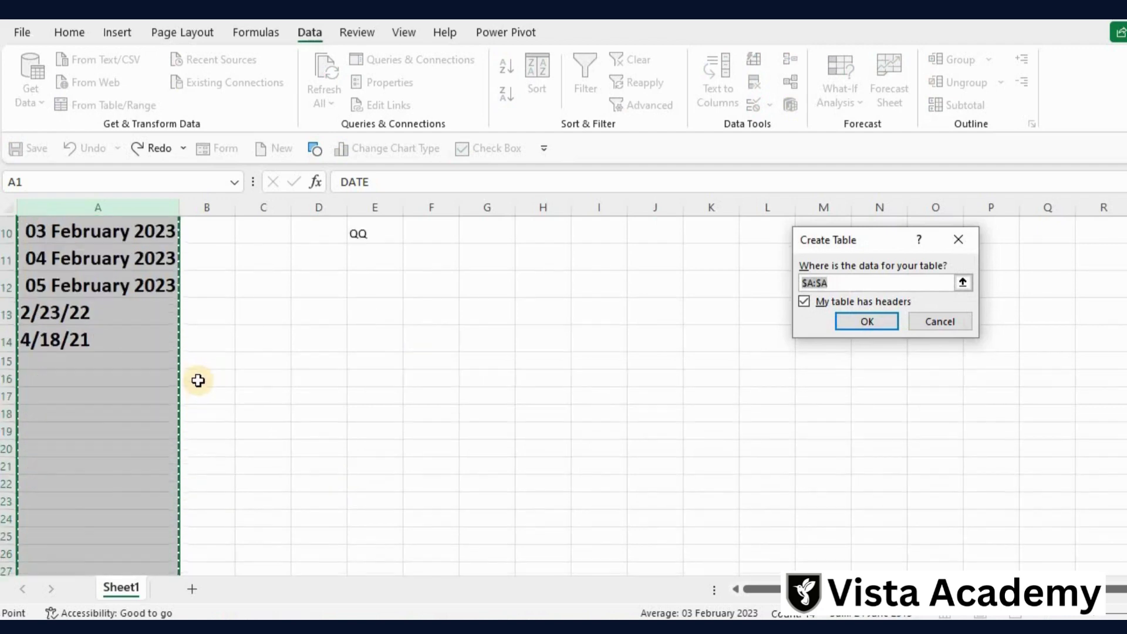
pyautogui.scroll(3, 197, 382)
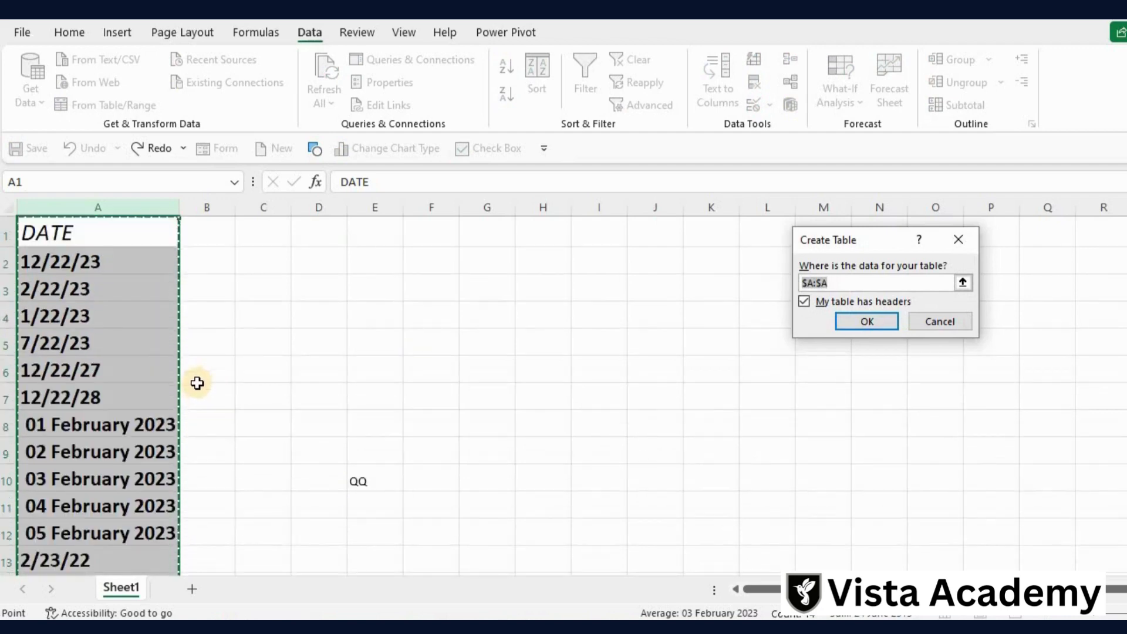
pyautogui.click(928, 323)
# Load the range A1:A14 into Power Query as a table with headers.
pyautogui.click(144, 230)
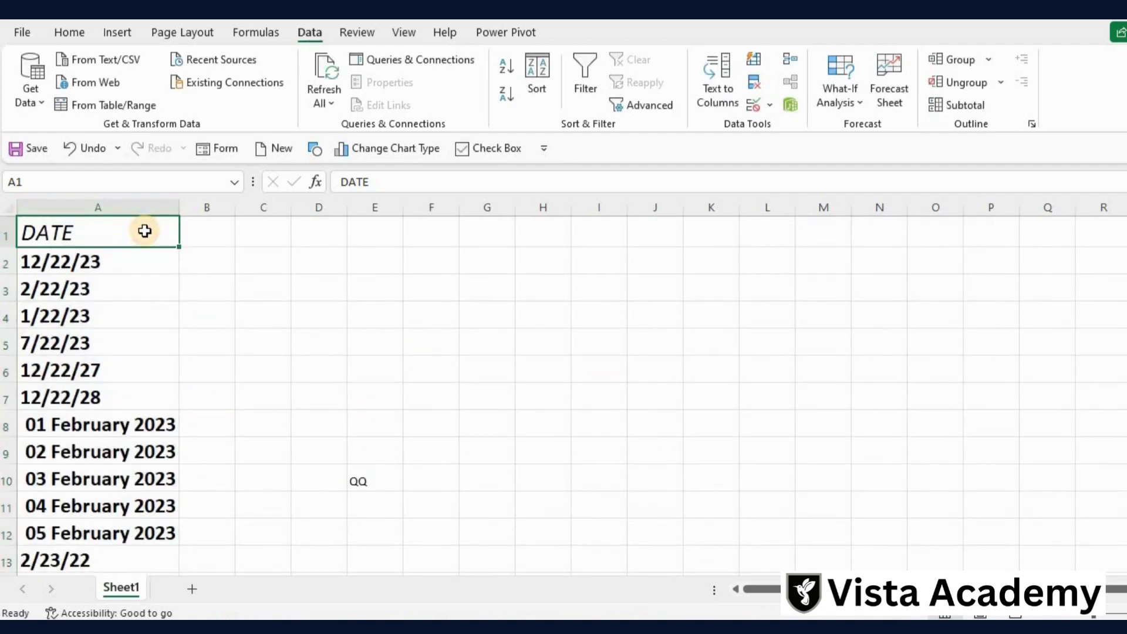
pyautogui.click(118, 107)
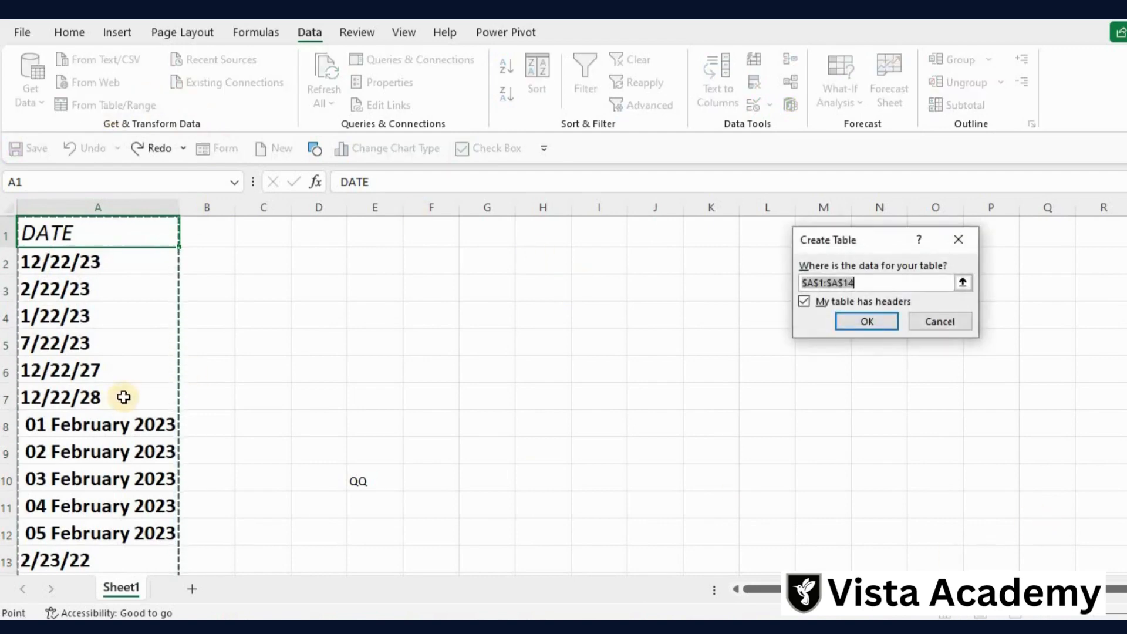
pyautogui.scroll(-4, 124, 397)
pyautogui.scroll(4, 123, 397)
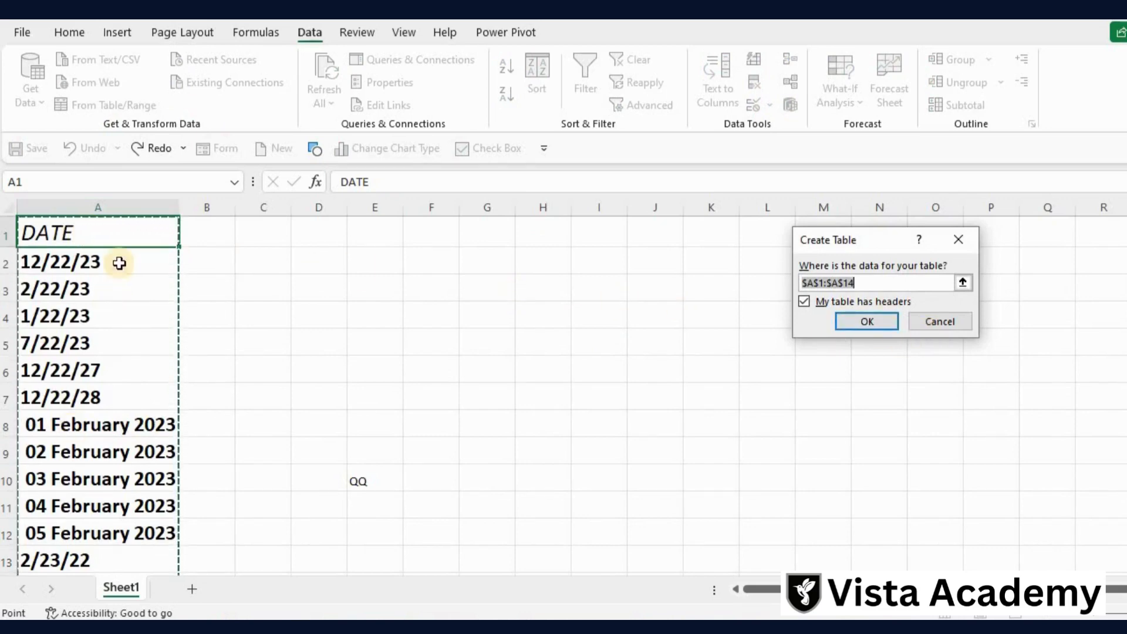
pyautogui.click(862, 326)
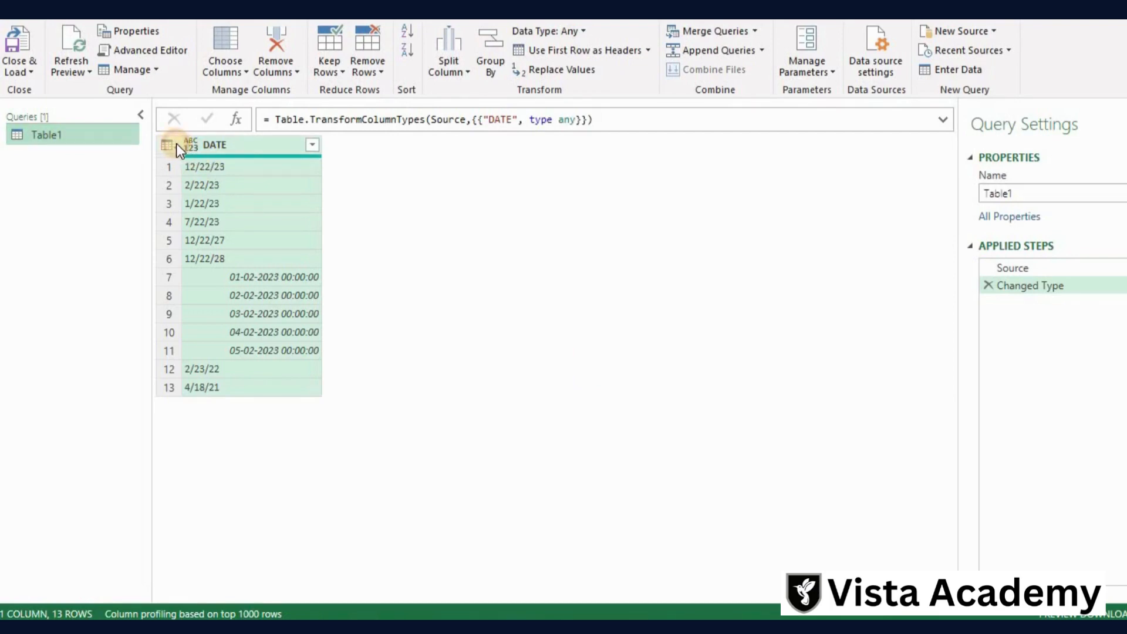
# Try to convert the DATE column to the Date data type.
pyautogui.click(176, 144)
pyautogui.click(195, 144)
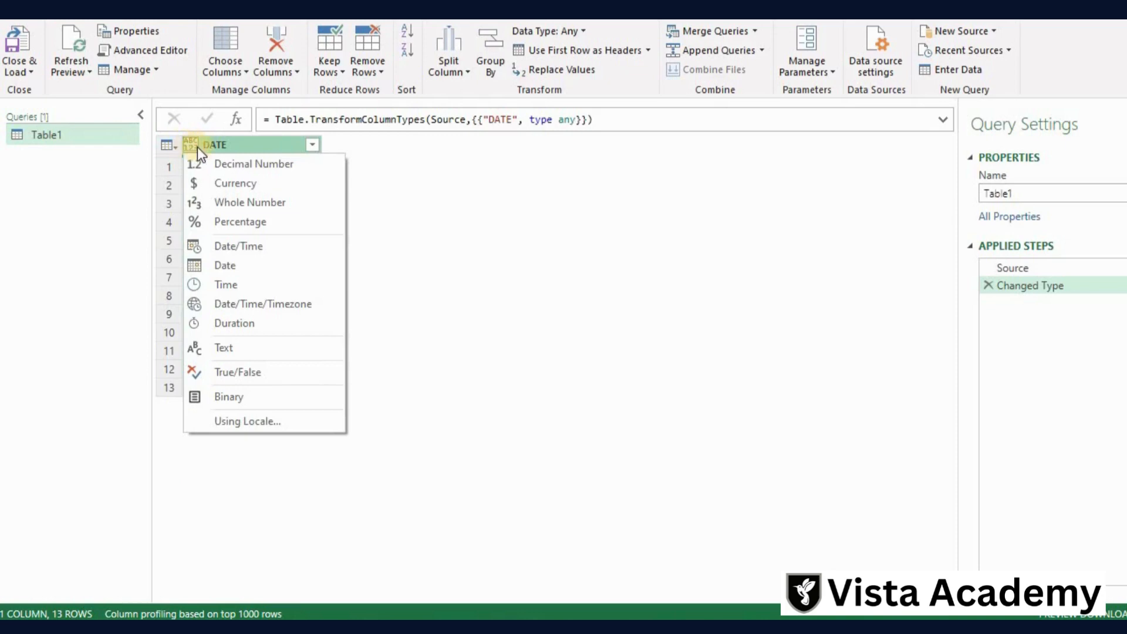
pyautogui.click(206, 265)
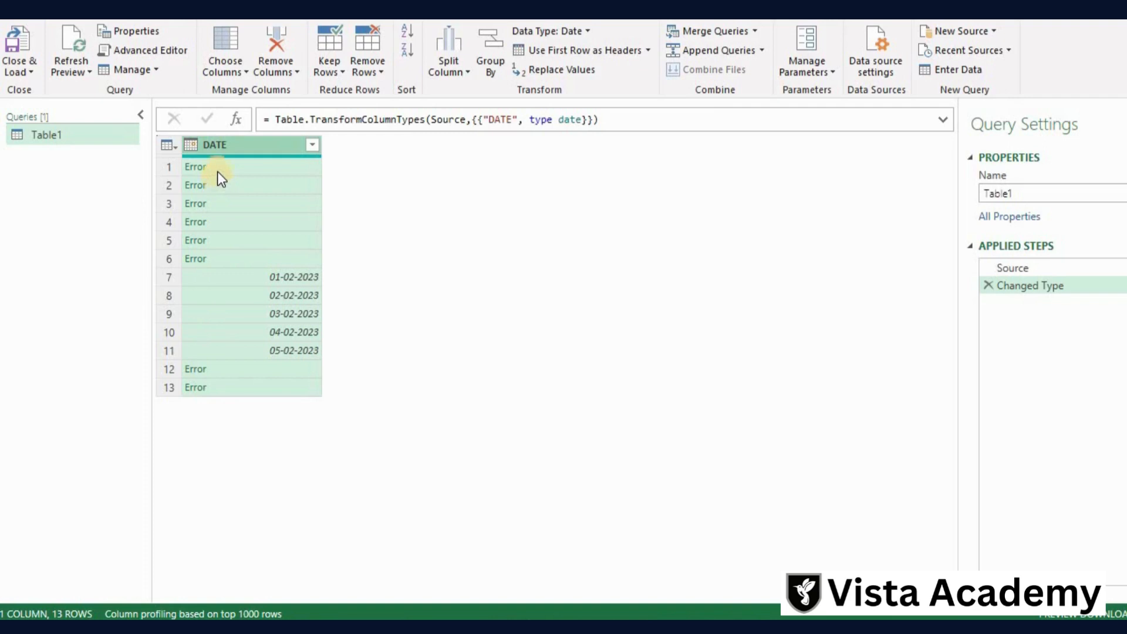
# Delete the Changed Type step from the query's applied steps.
pyautogui.click(194, 145)
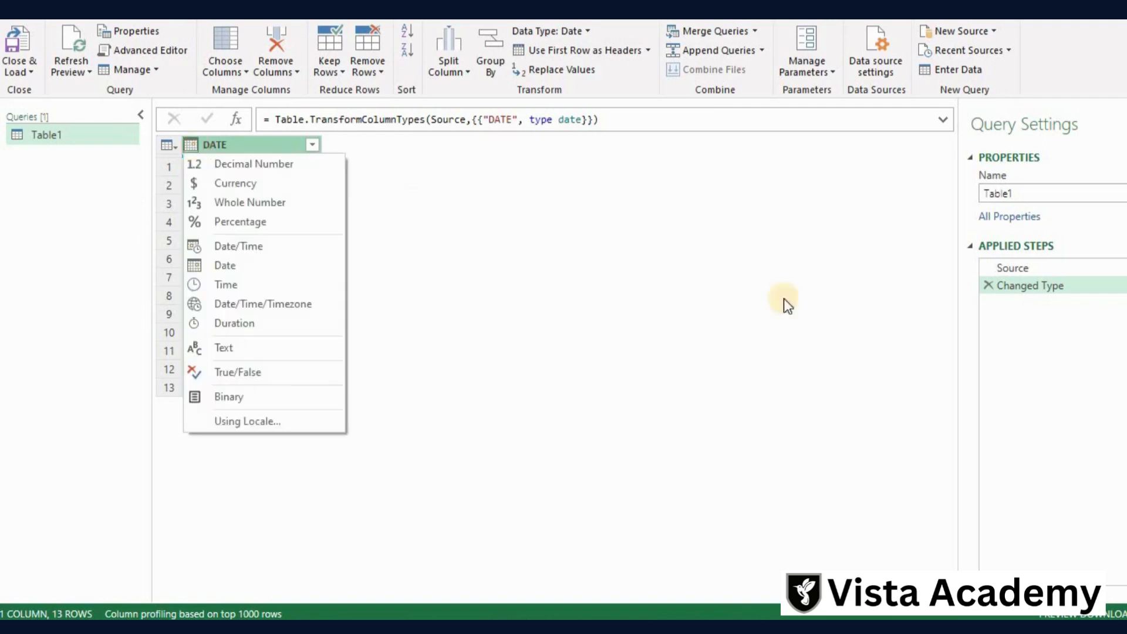
pyautogui.click(992, 285)
pyautogui.click(993, 286)
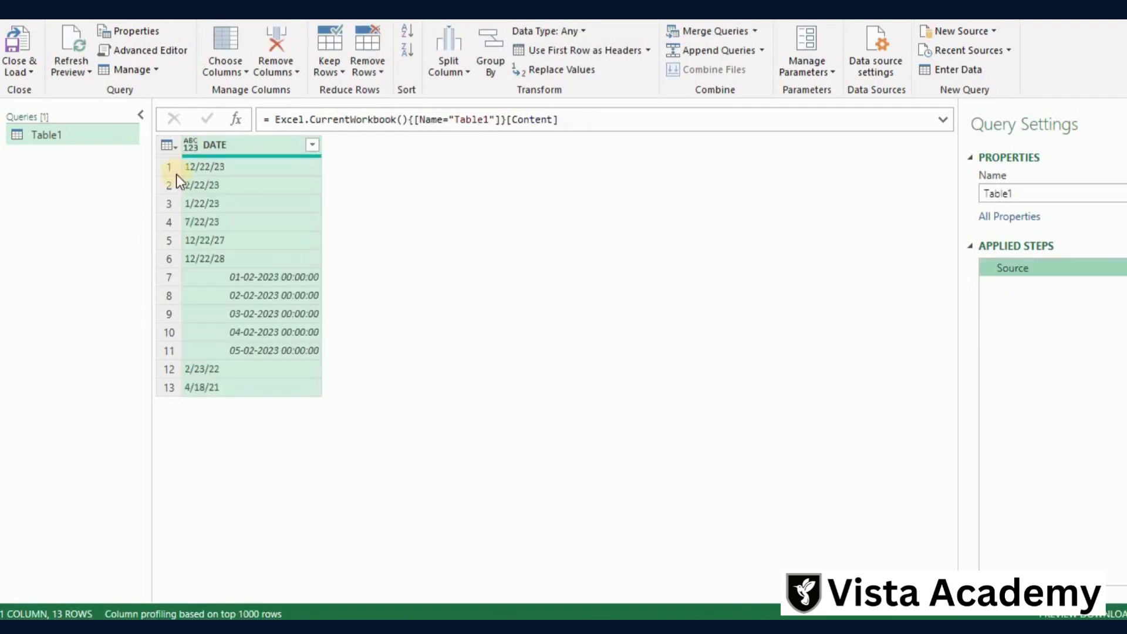
# Begin a locale-based type change for the DATE column and set its data type to Date.
pyautogui.click(198, 150)
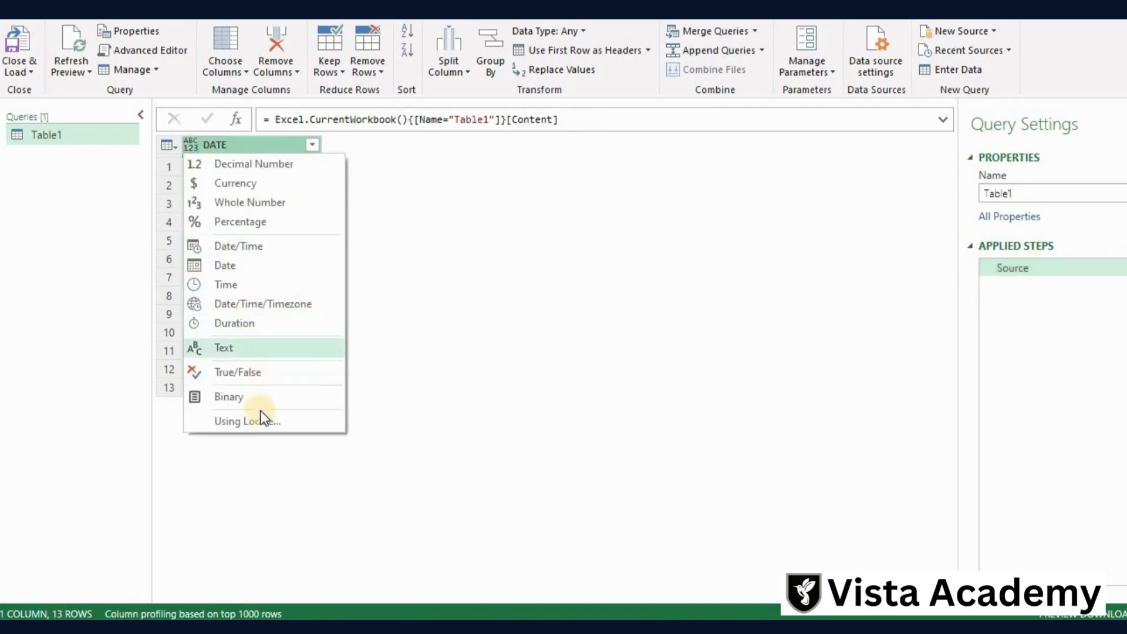
pyautogui.click(274, 422)
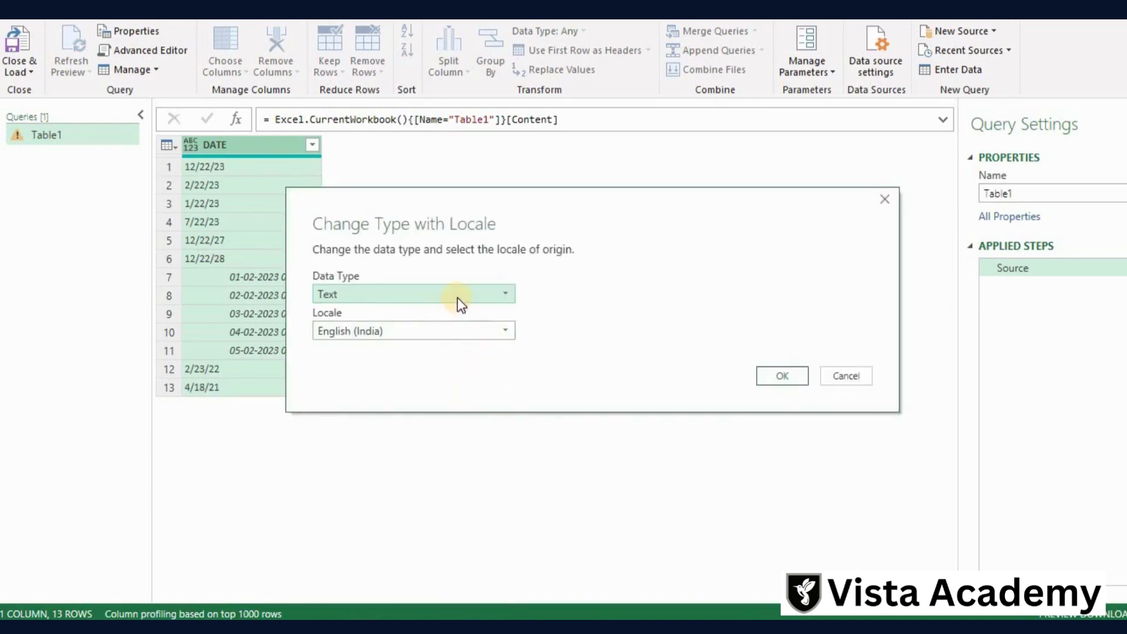
pyautogui.click(457, 297)
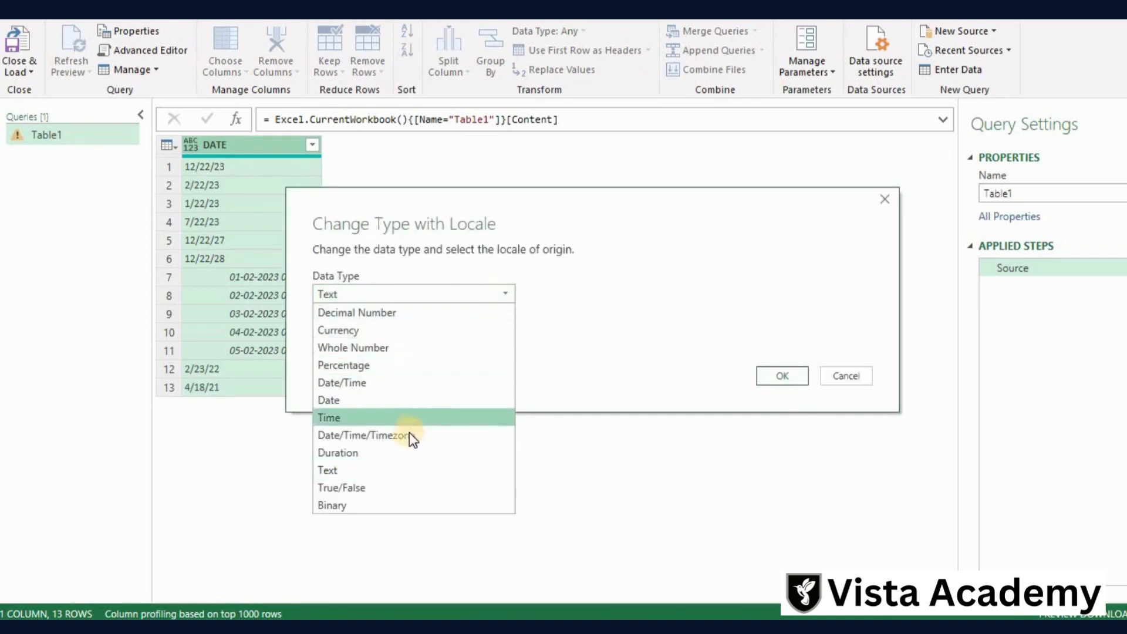
pyautogui.click(403, 401)
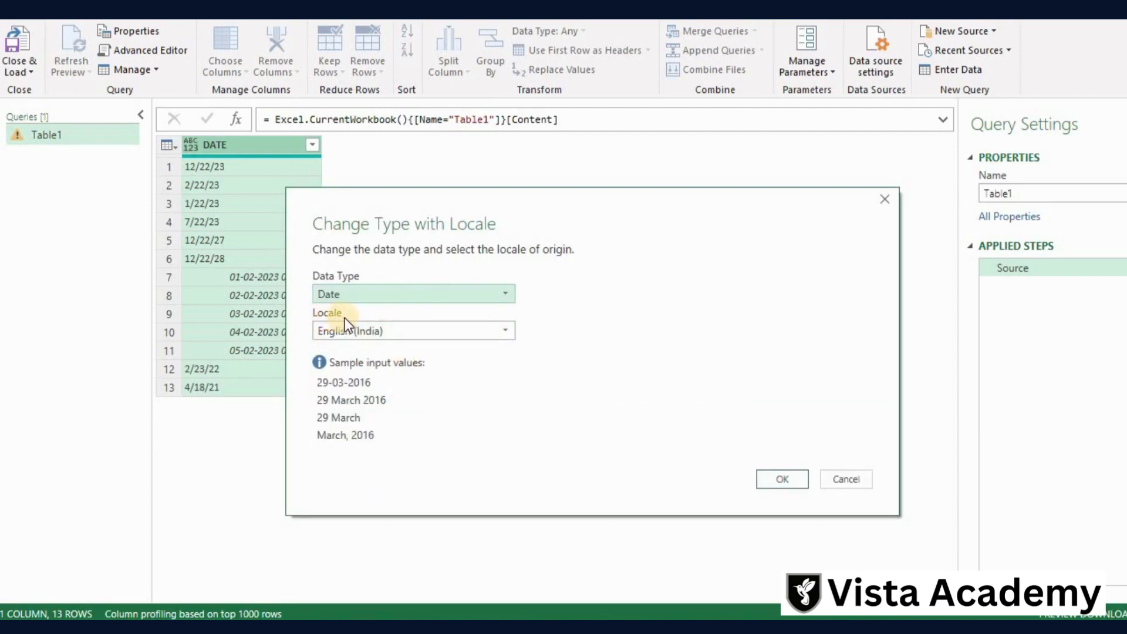
pyautogui.click(390, 330)
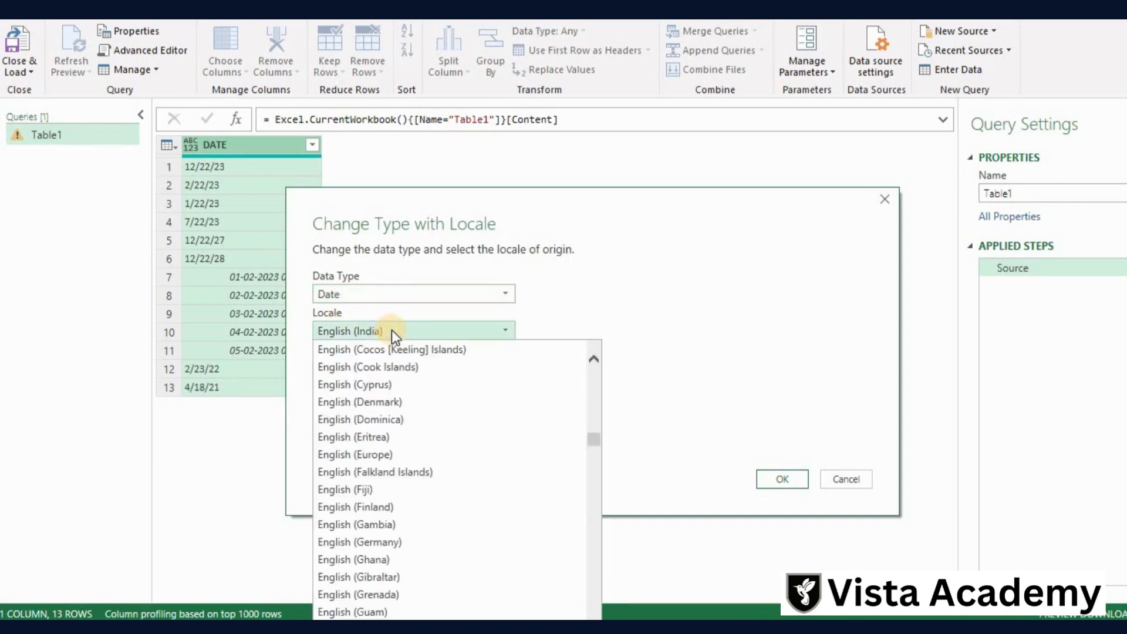
pyautogui.scroll(-4, 455, 394)
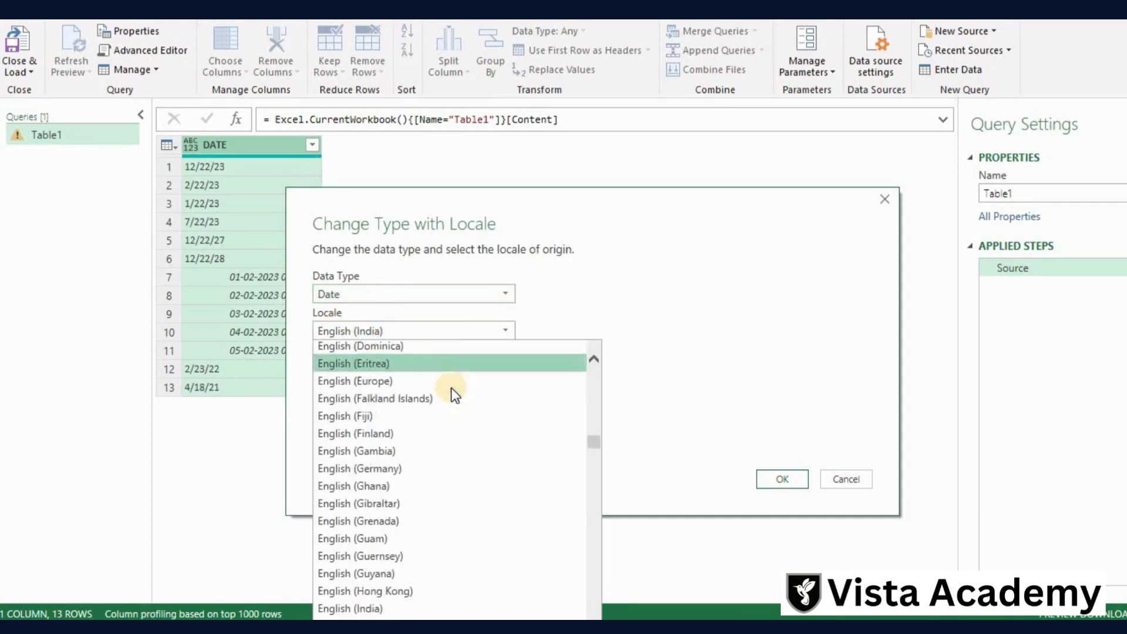
pyautogui.scroll(-10, 455, 393)
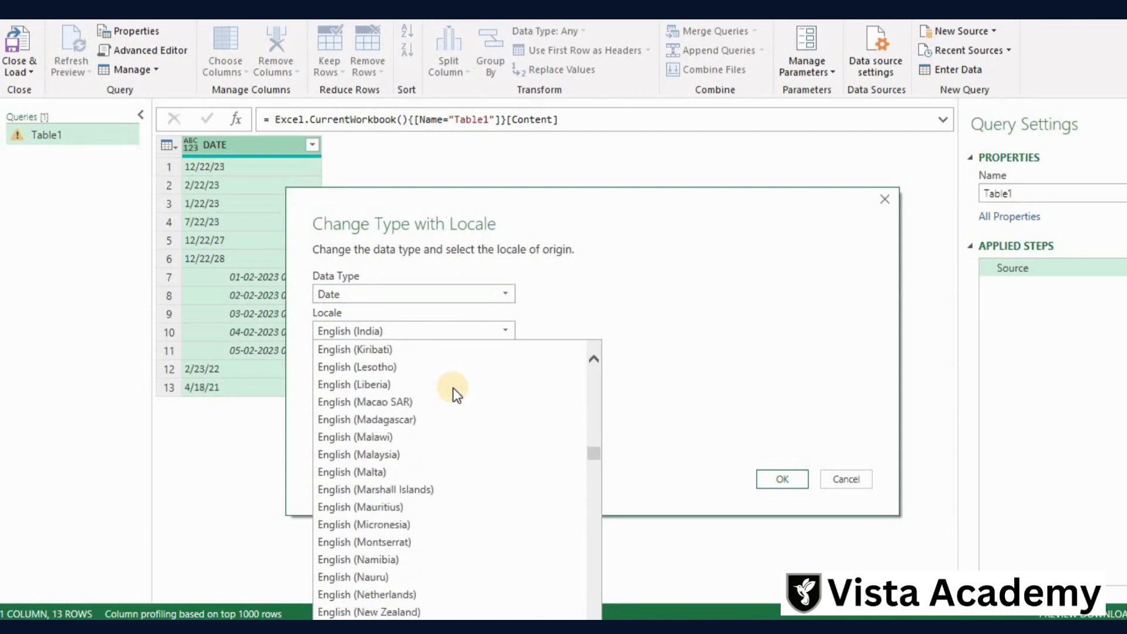
pyautogui.scroll(-6, 456, 394)
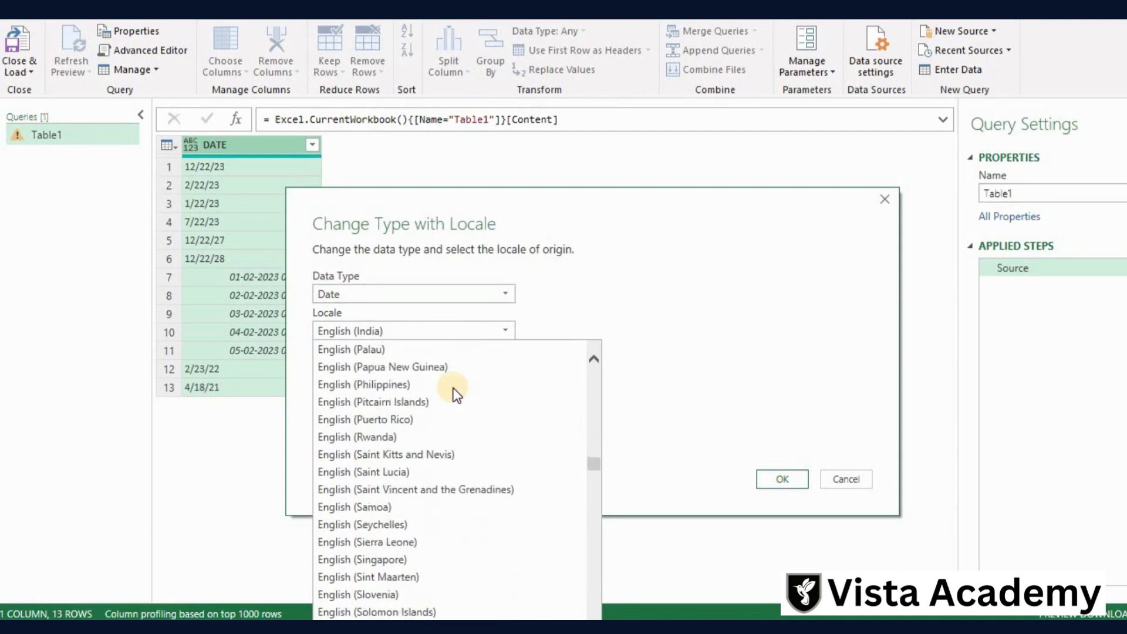
pyautogui.scroll(-13, 457, 394)
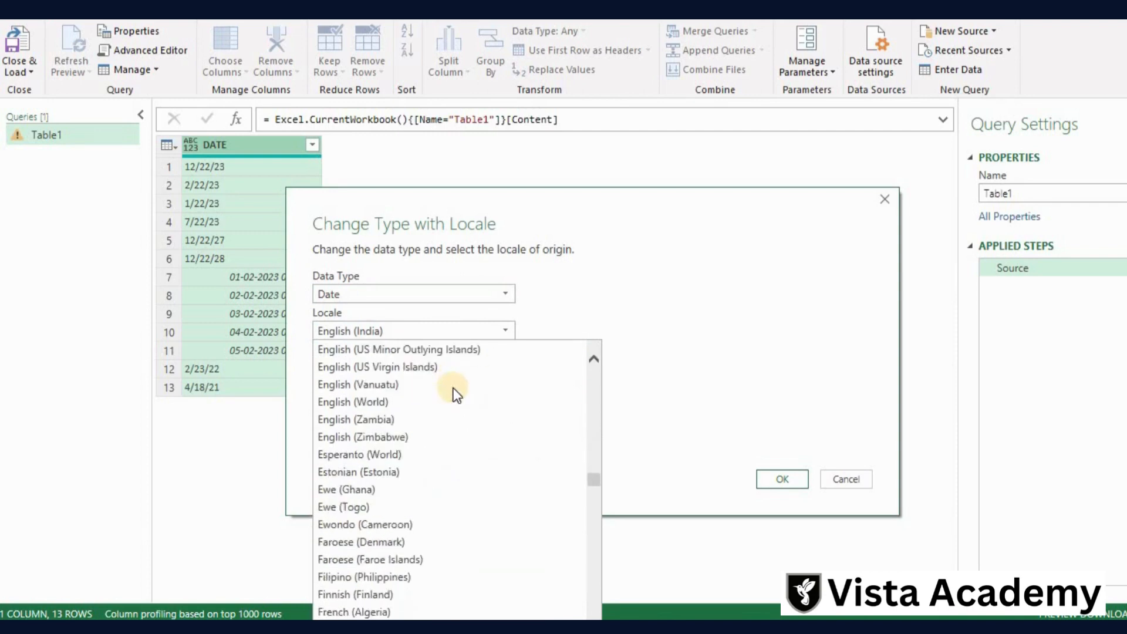
pyautogui.scroll(-18, 457, 394)
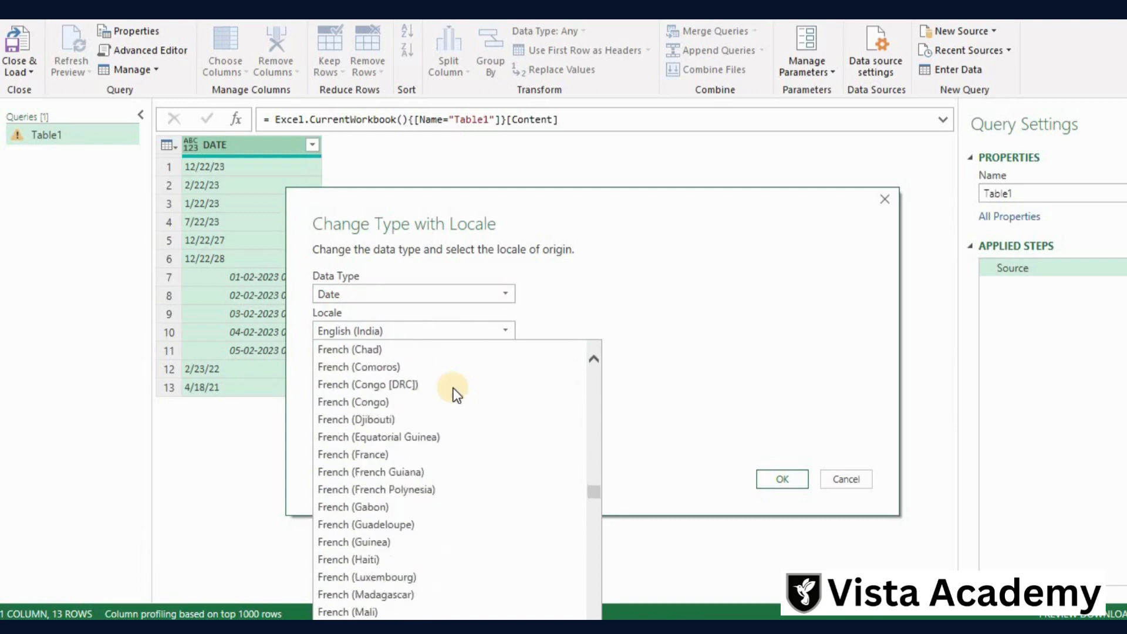
pyautogui.scroll(-19, 457, 395)
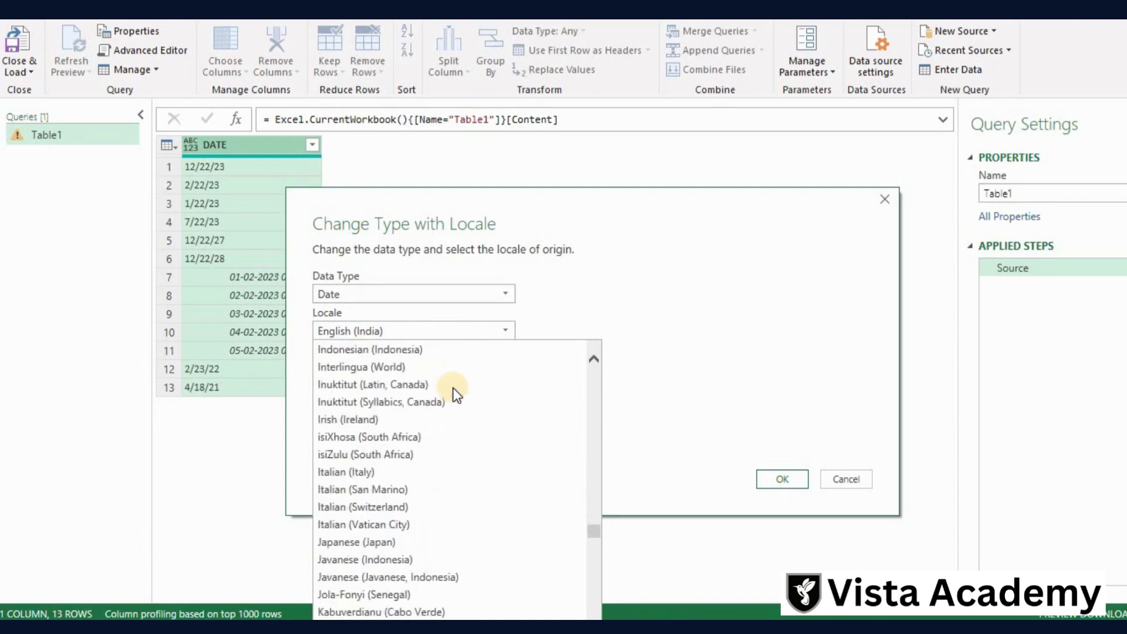
pyautogui.scroll(-9, 456, 395)
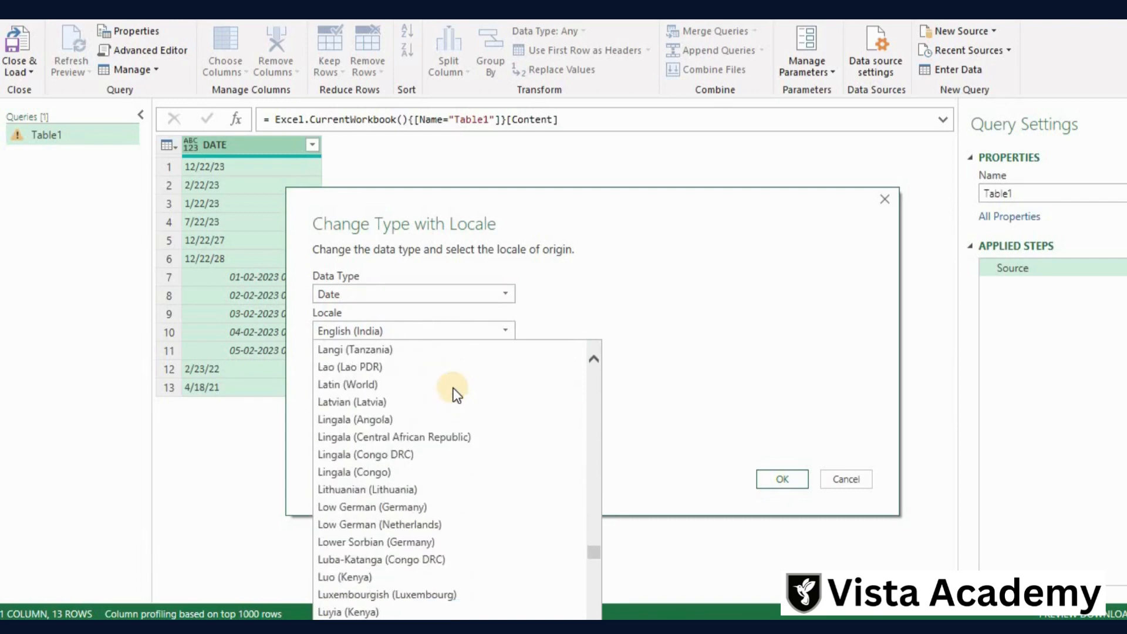
pyautogui.scroll(-12, 457, 394)
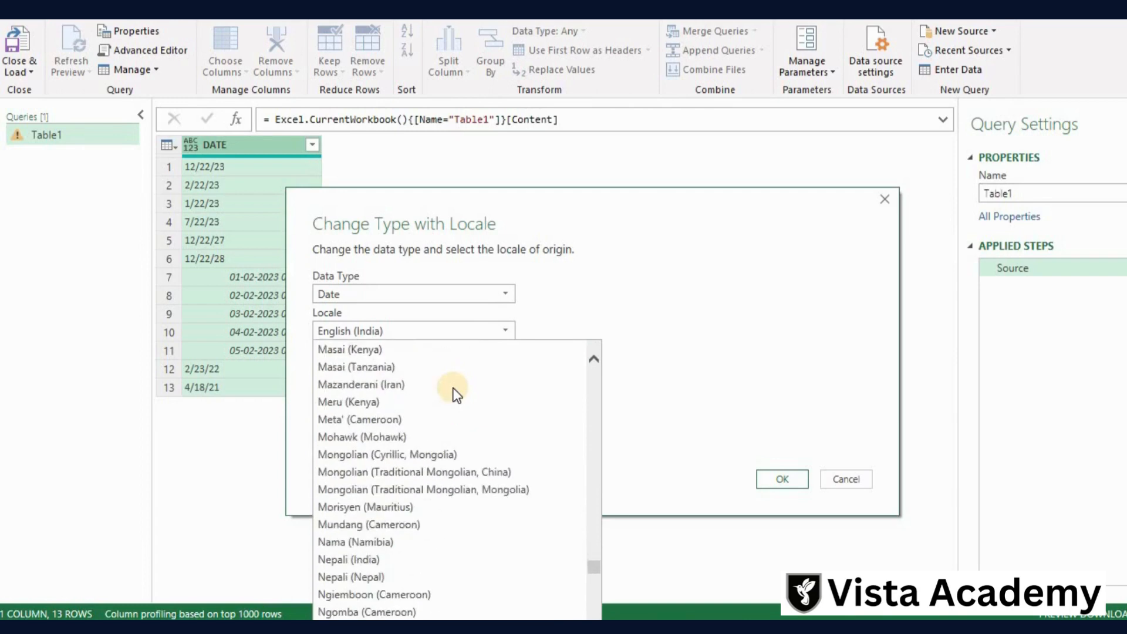
pyautogui.scroll(-11, 456, 395)
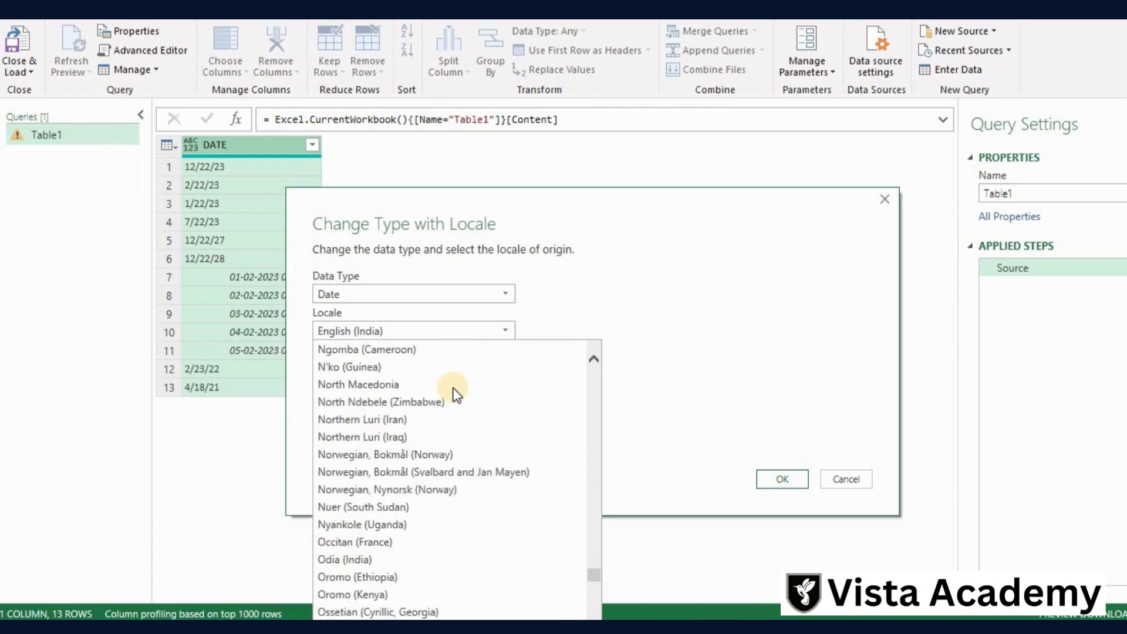
pyautogui.click(558, 223)
# Set the locale to English (United States) and apply the Date type change to the DATE column.
pyautogui.click(515, 179)
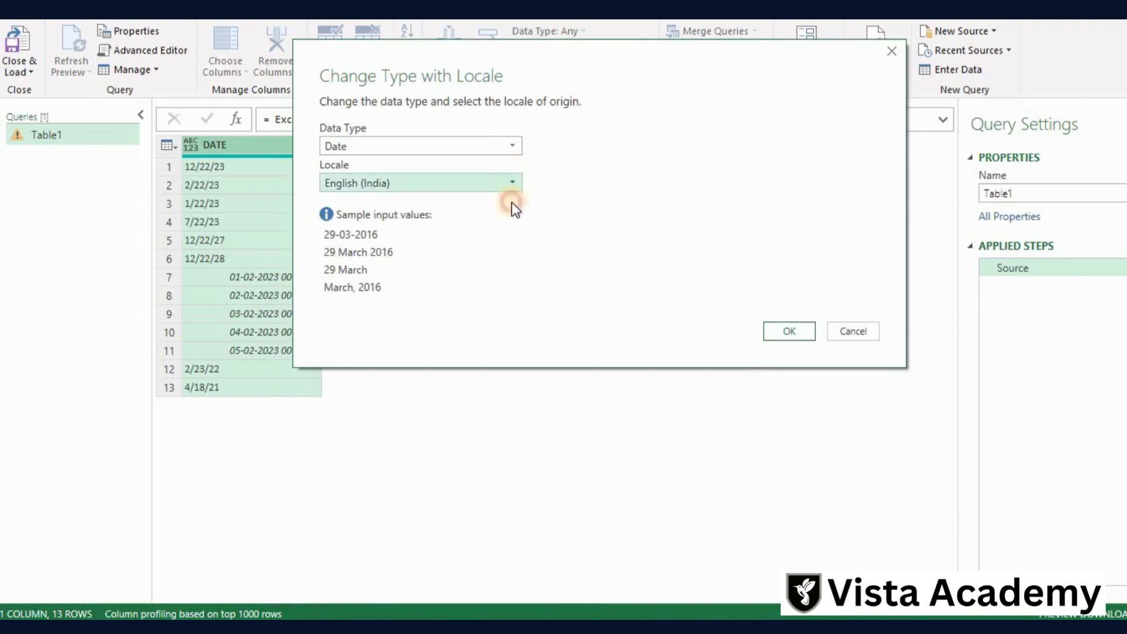
pyautogui.scroll(-6, 514, 265)
pyautogui.scroll(-20, 514, 271)
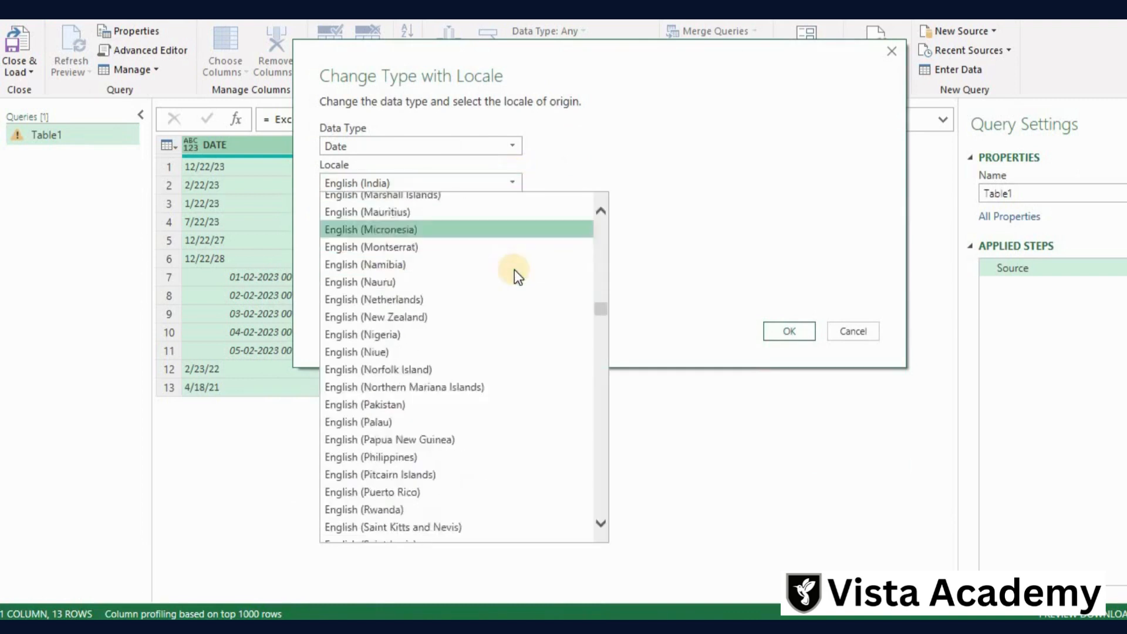
pyautogui.scroll(5, 514, 271)
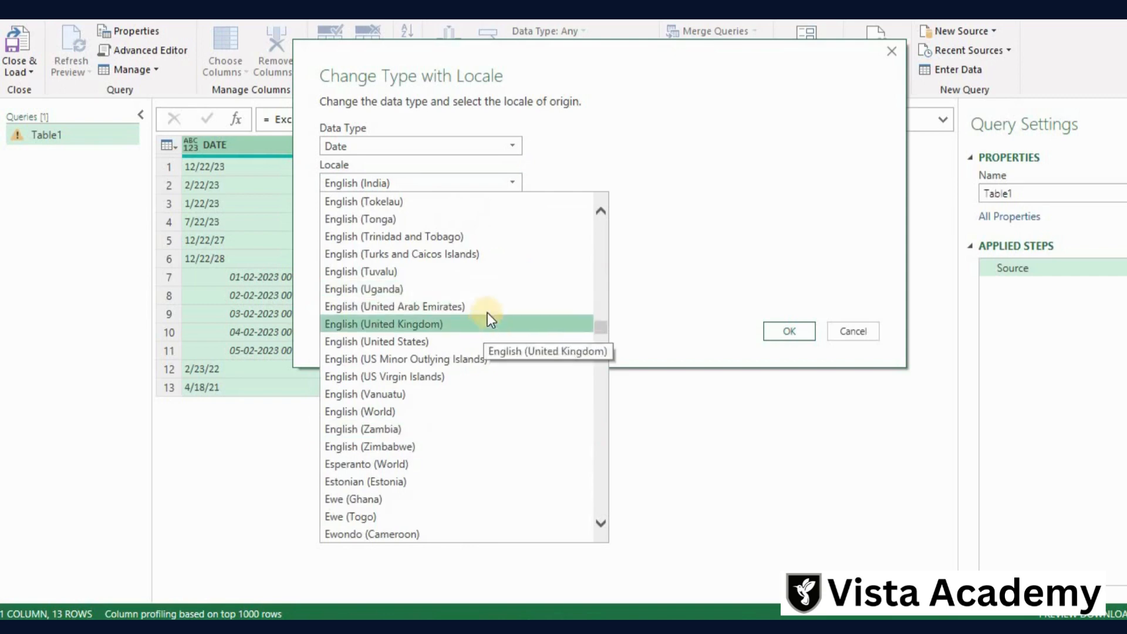
pyautogui.click(471, 341)
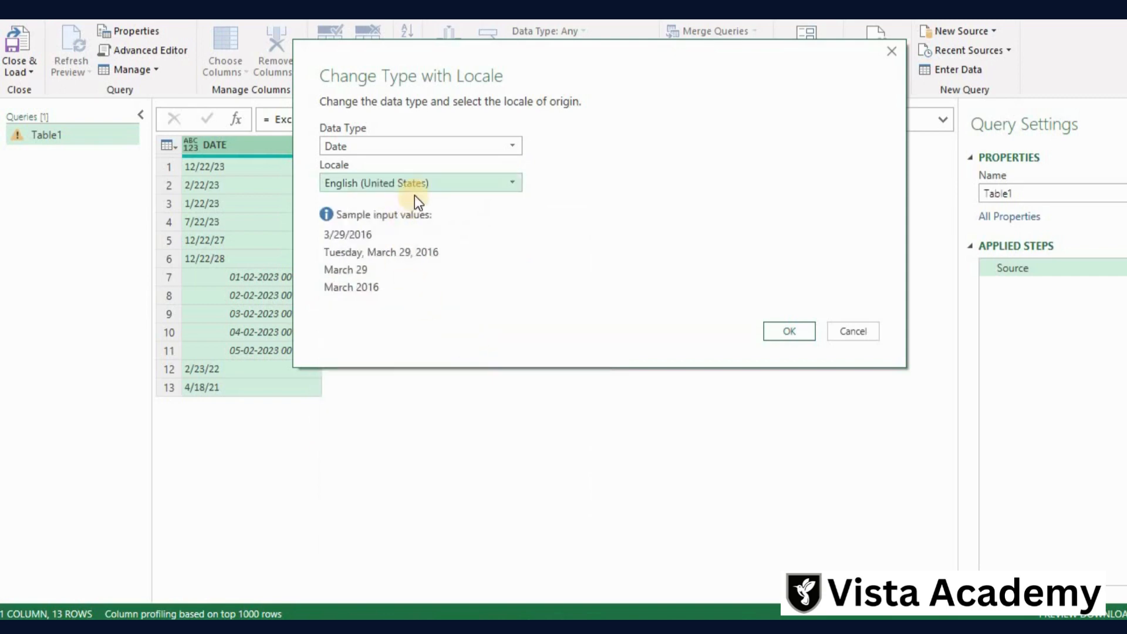
pyautogui.click(791, 326)
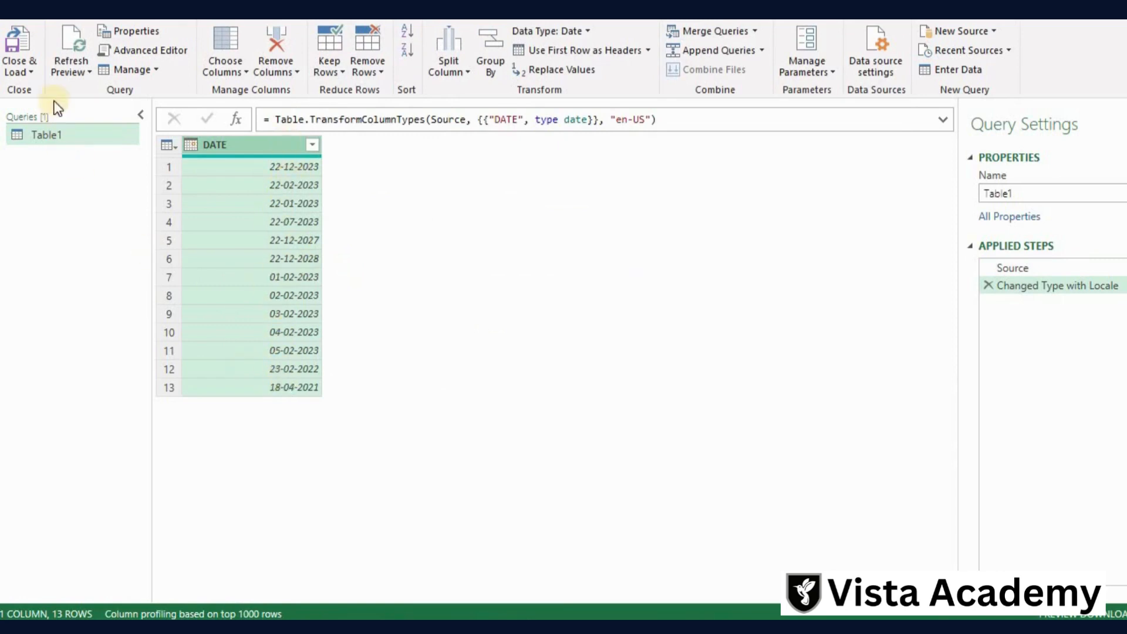
# Close and load the query as a table in the existing worksheet at Sheet1 cell C1, and widen column C.
pyautogui.click(28, 68)
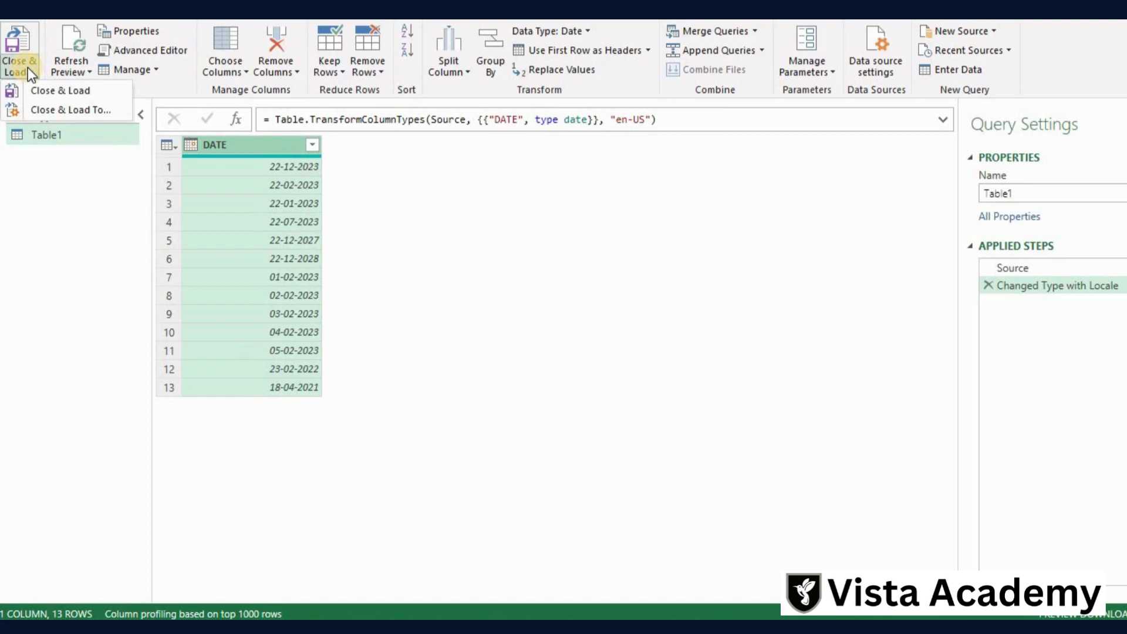
pyautogui.click(62, 108)
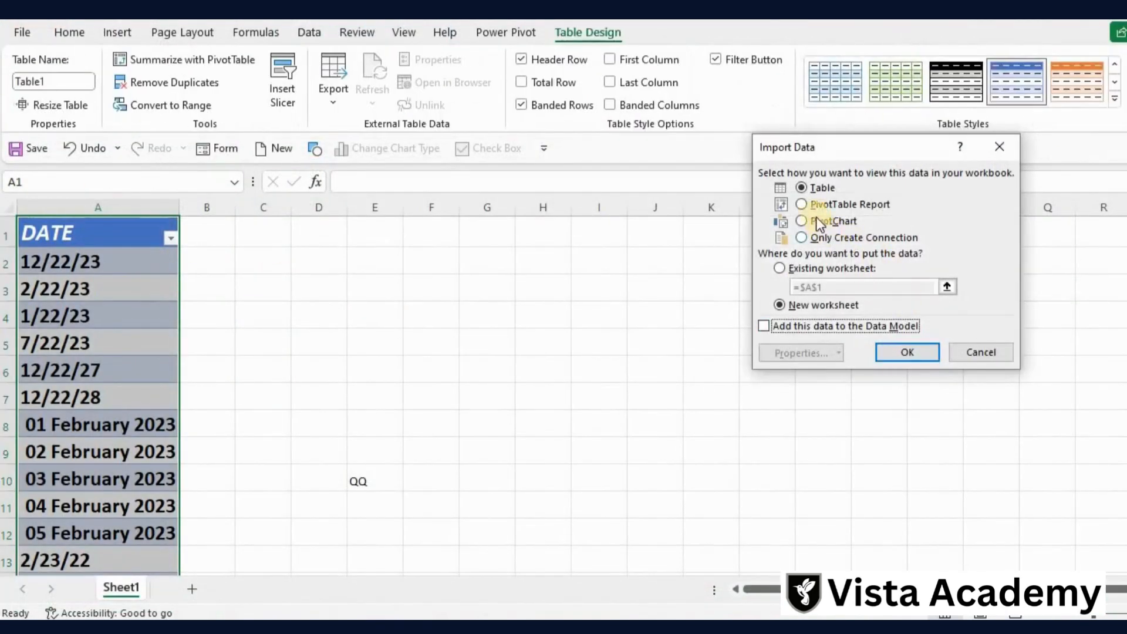
pyautogui.click(786, 270)
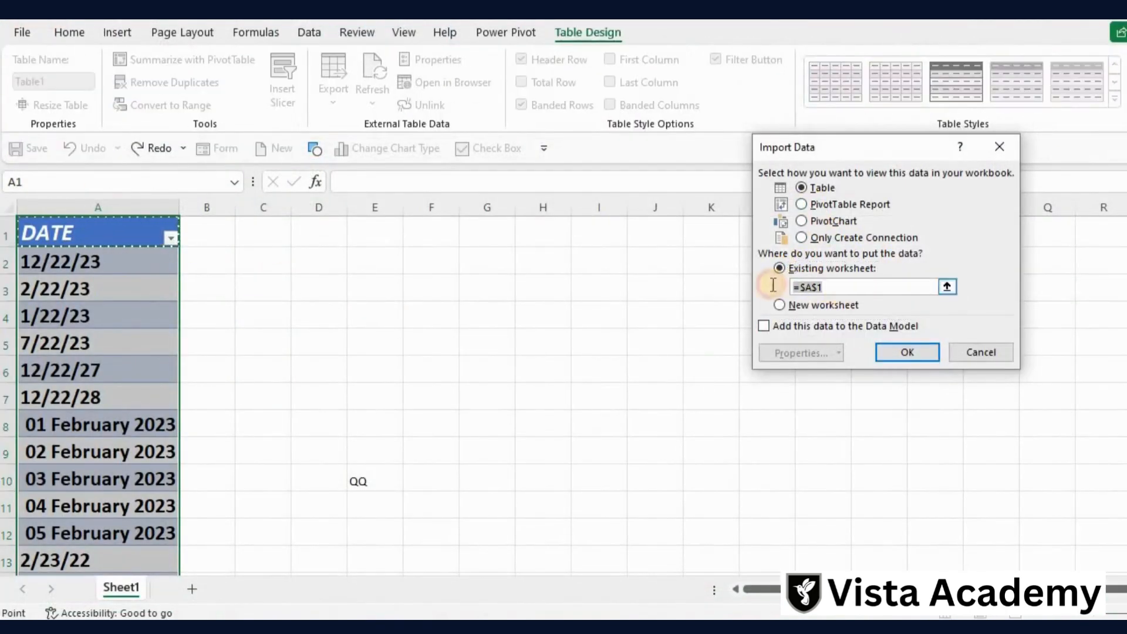
pyautogui.press('BackSpace')
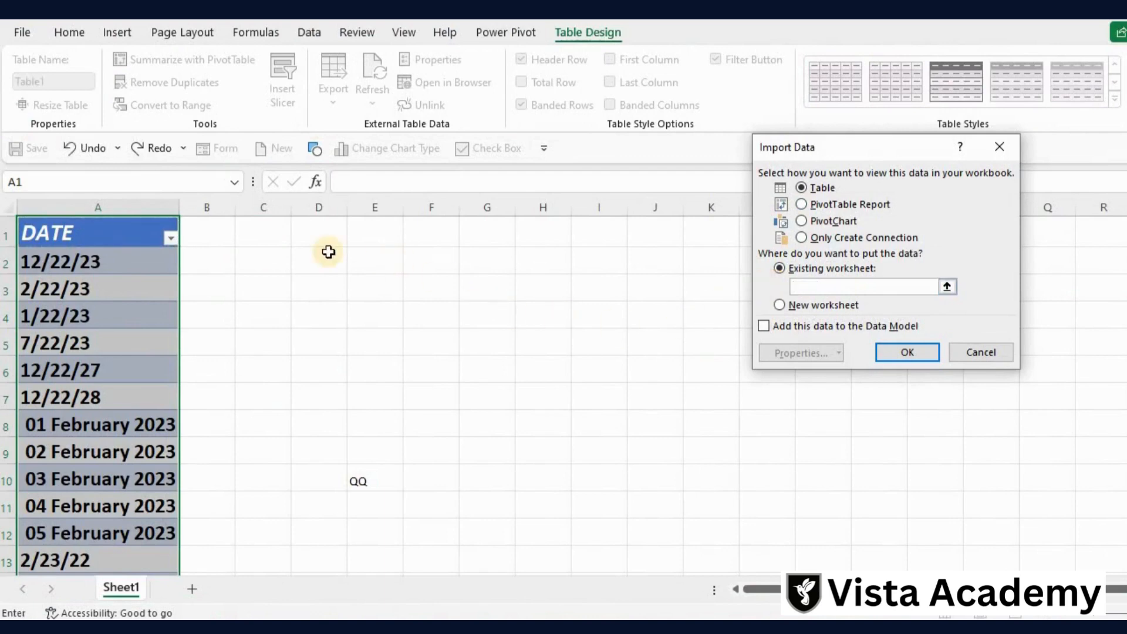
pyautogui.click(282, 233)
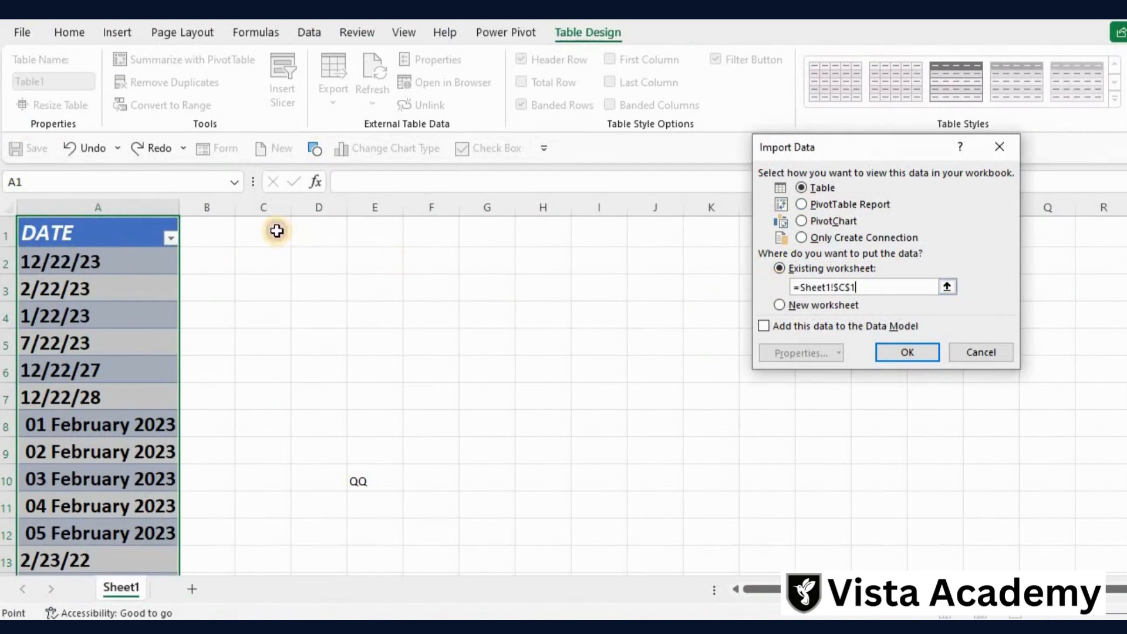
pyautogui.click(921, 353)
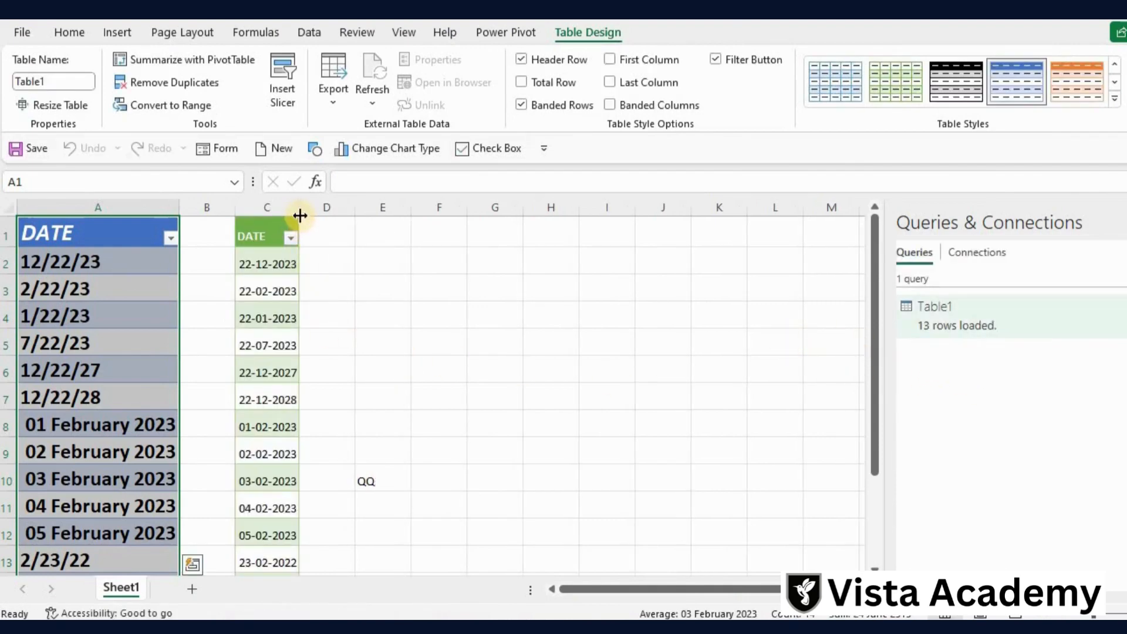
pyautogui.moveTo(299, 210); pyautogui.dragTo(360, 206)
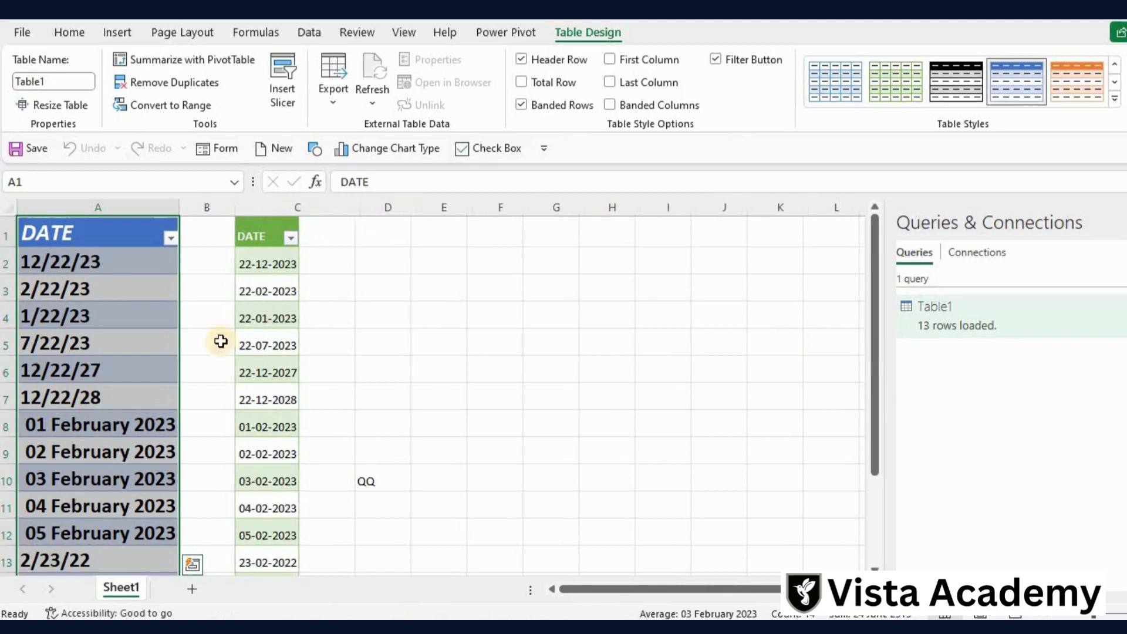
# Add the date 1/18/22 in cell A15, directly below the source table's last row.
pyautogui.scroll(-2, 151, 398)
pyautogui.click(110, 445)
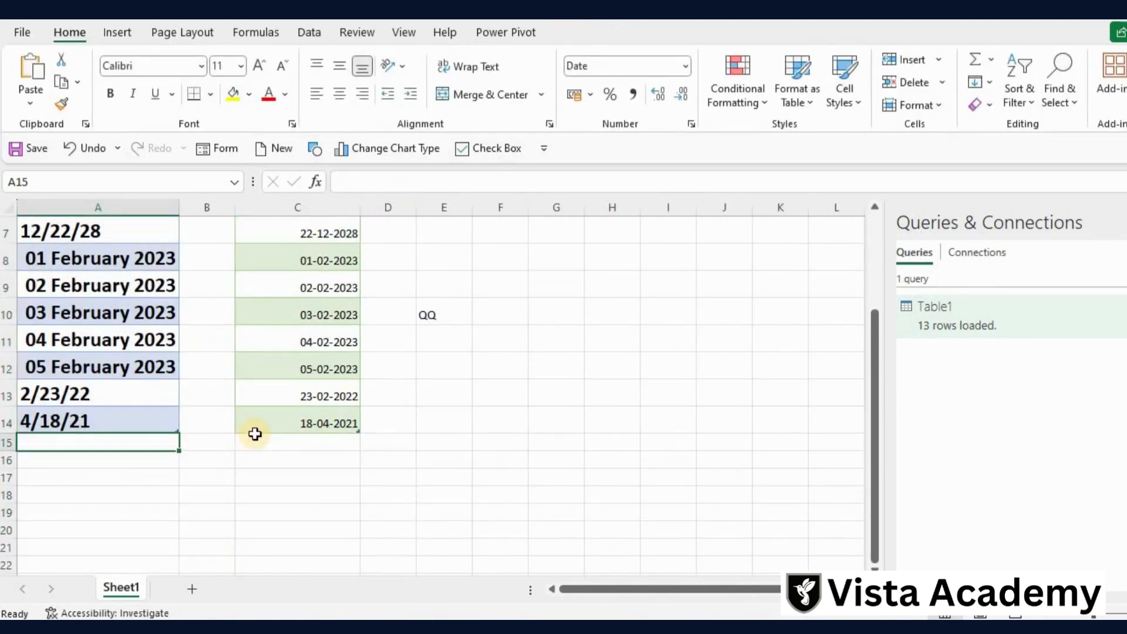
pyautogui.write('1/18/22')
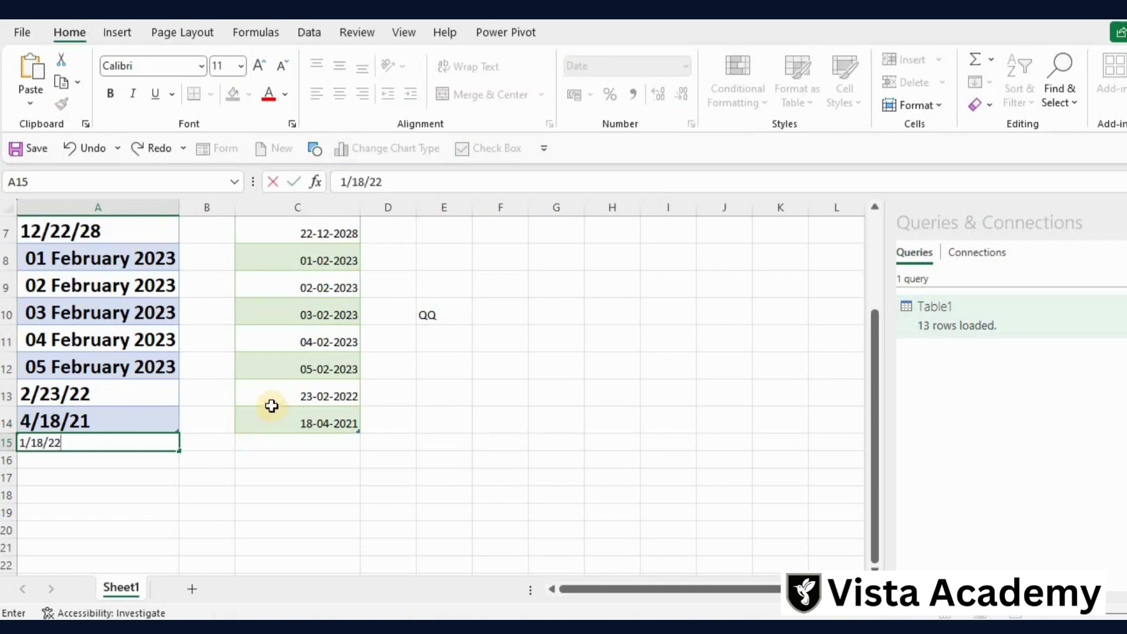
# Refresh the loaded query table in column C to bring in the new source row.
pyautogui.click(286, 386)
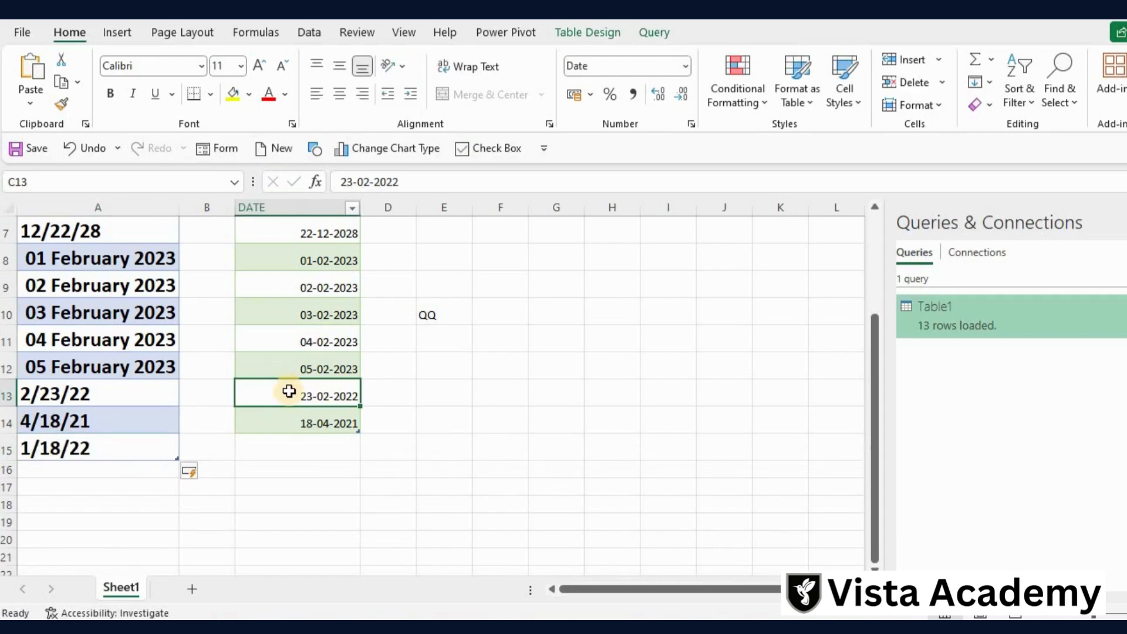
pyautogui.rightClick(289, 391)
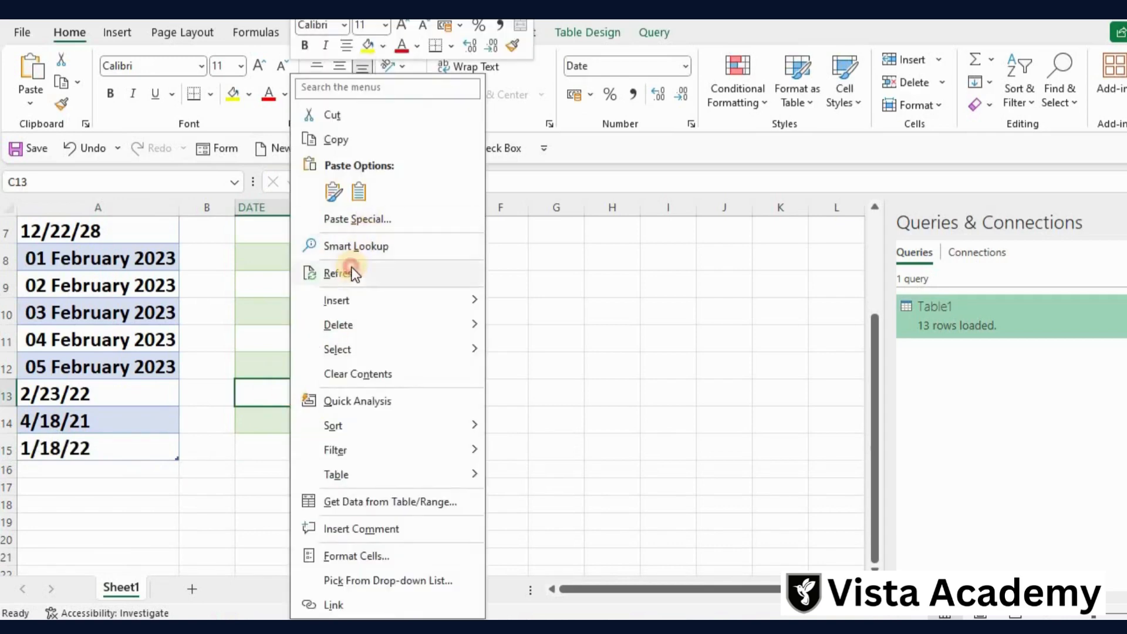
pyautogui.click(354, 274)
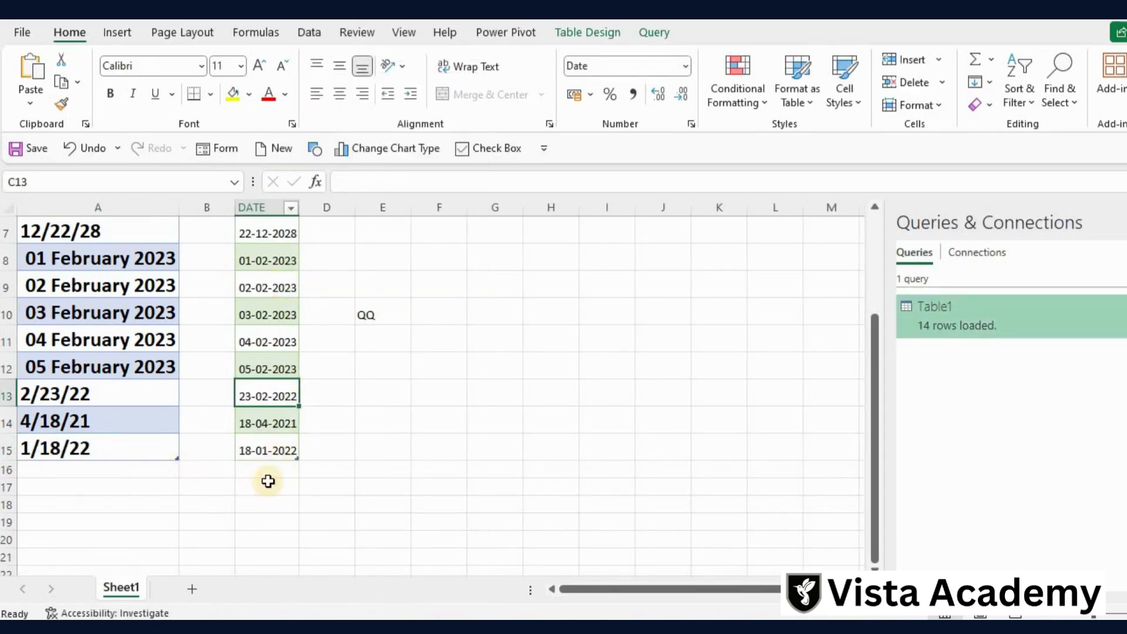